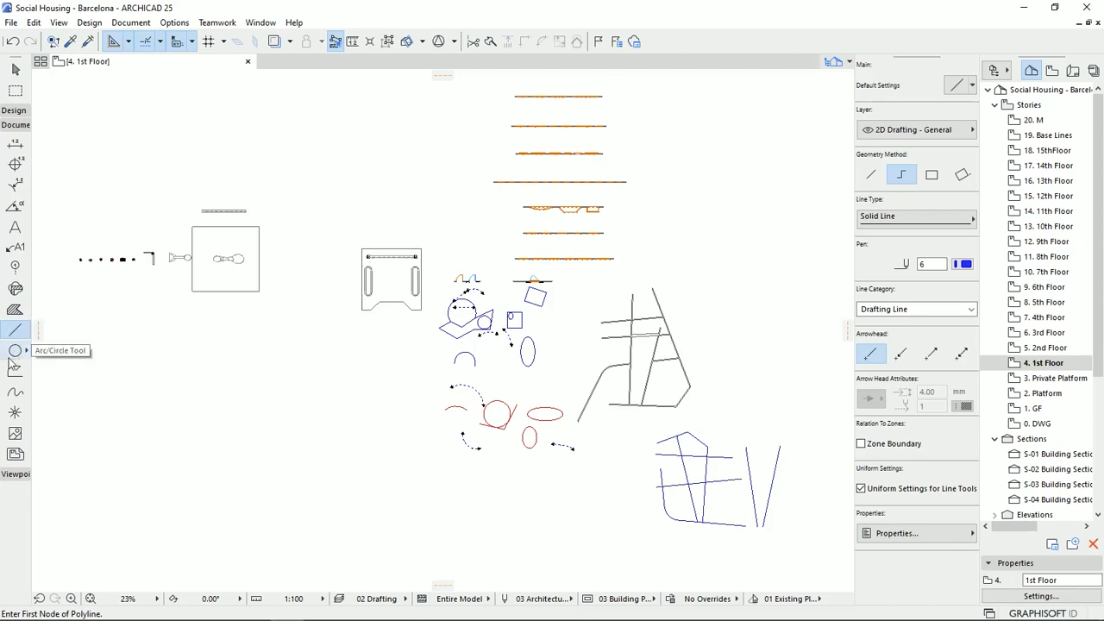
pyautogui.click(12, 111)
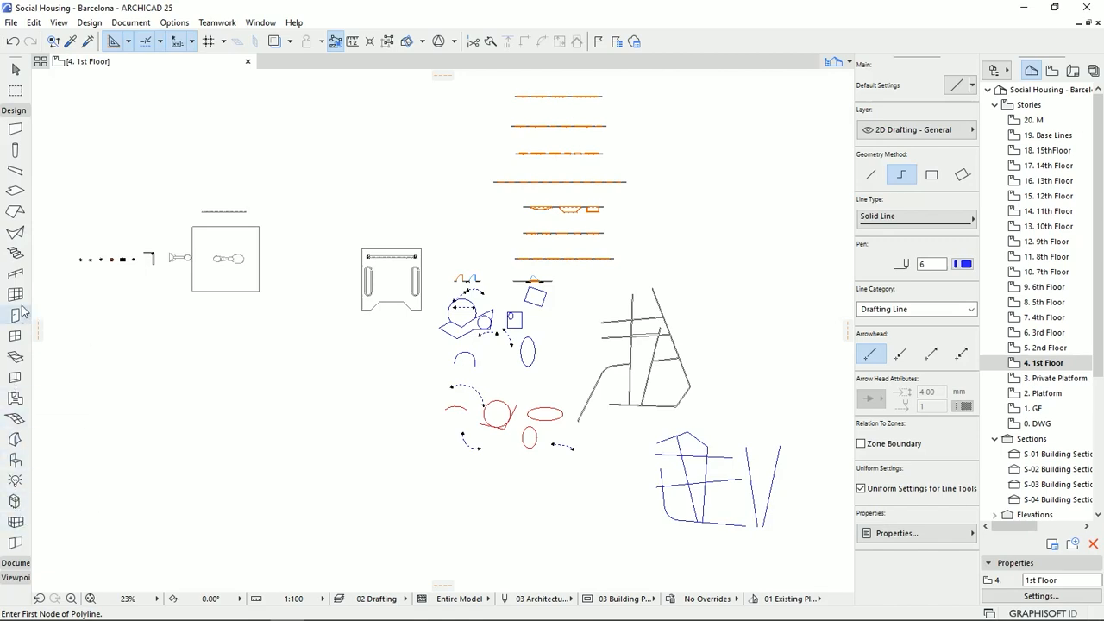
pyautogui.click(11, 112)
pyautogui.click(12, 126)
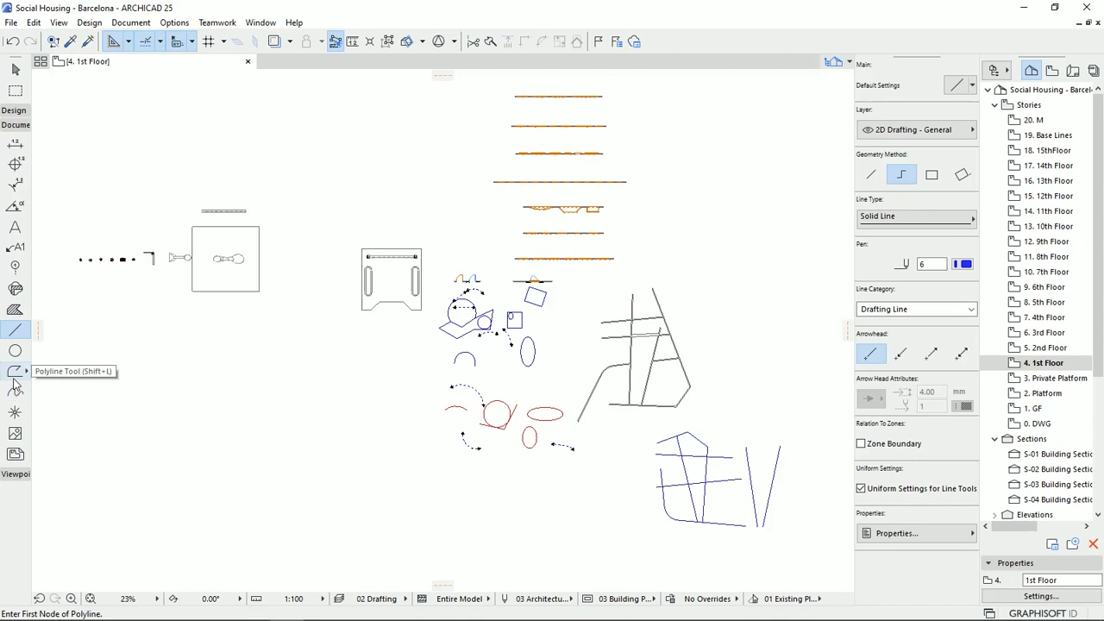
pyautogui.click(14, 372)
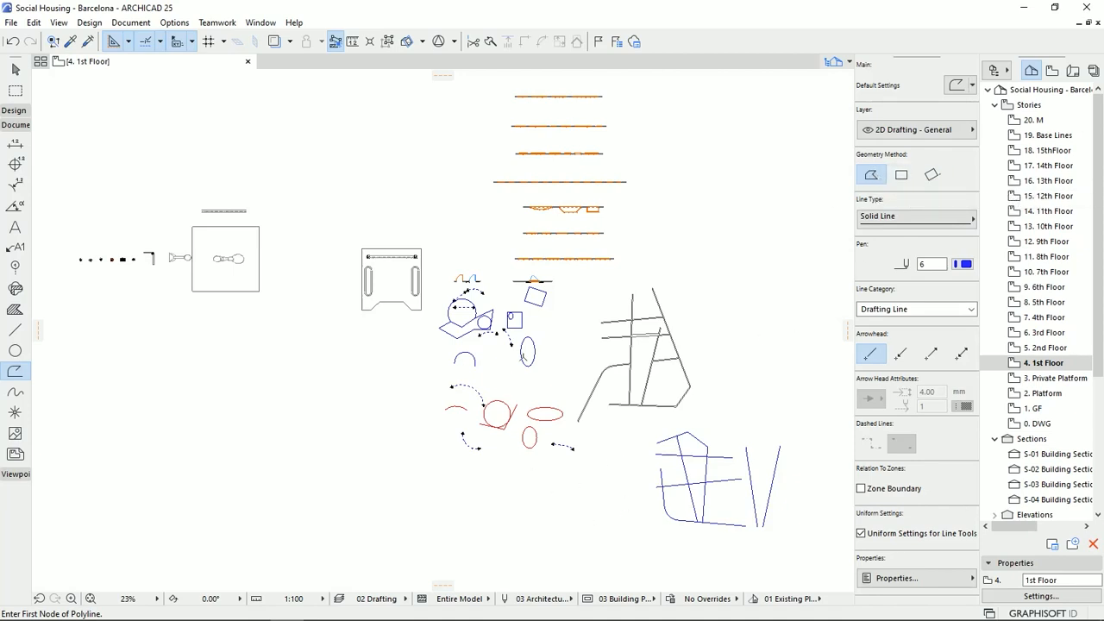
pyautogui.scroll(4, 533, 402)
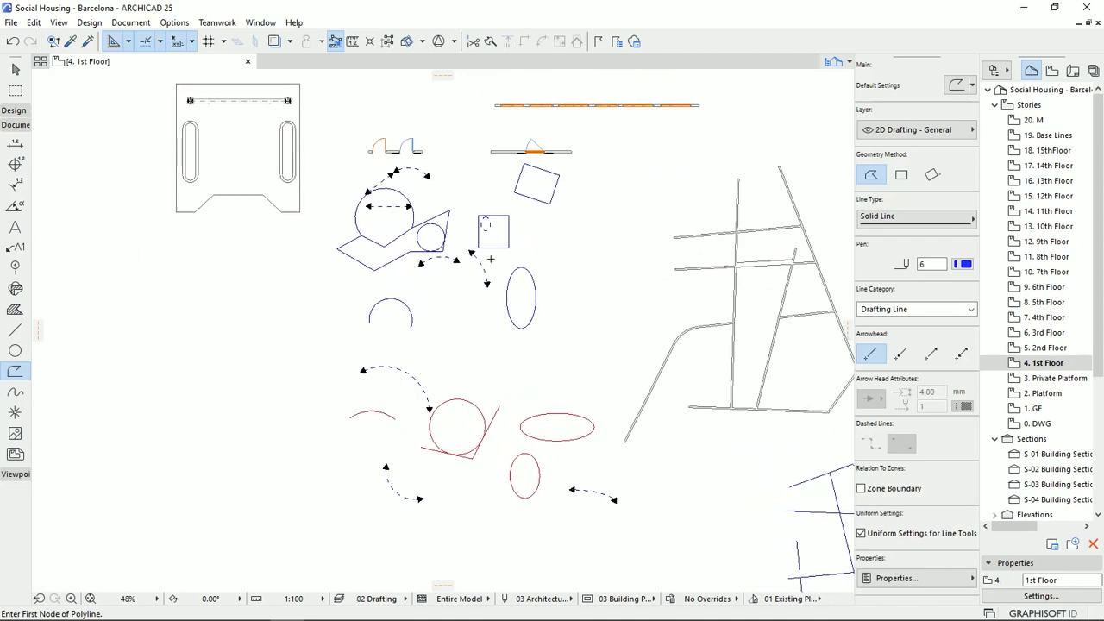
pyautogui.click(18, 330)
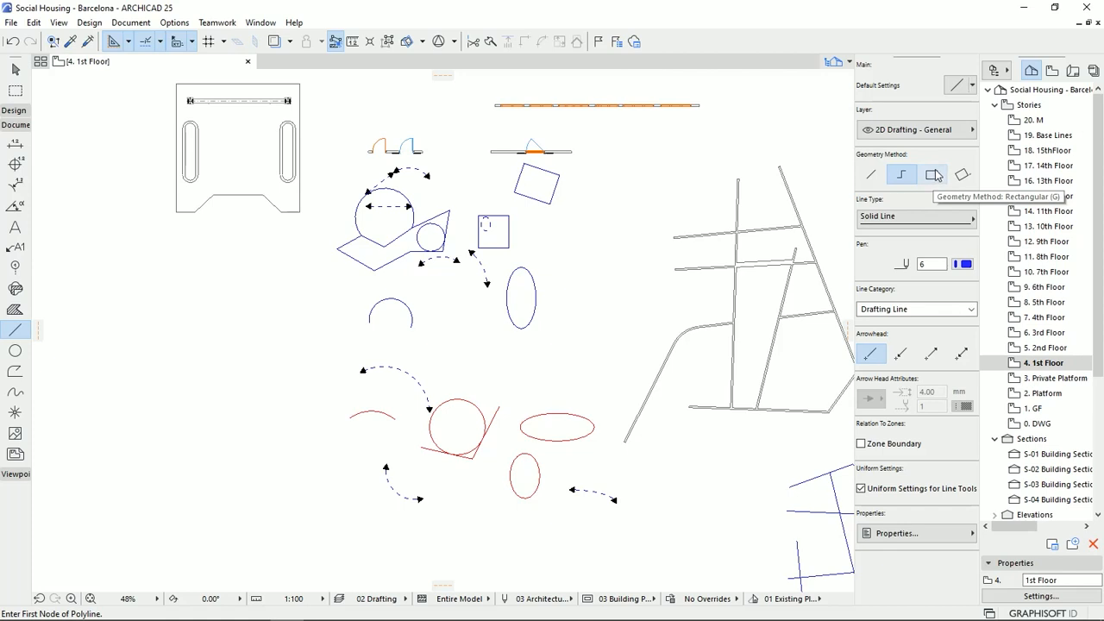
# Draw an open, irregular polyline of eight straight segments in the empty area below the existing drawings, using the Polyline tool
pyautogui.click(16, 371)
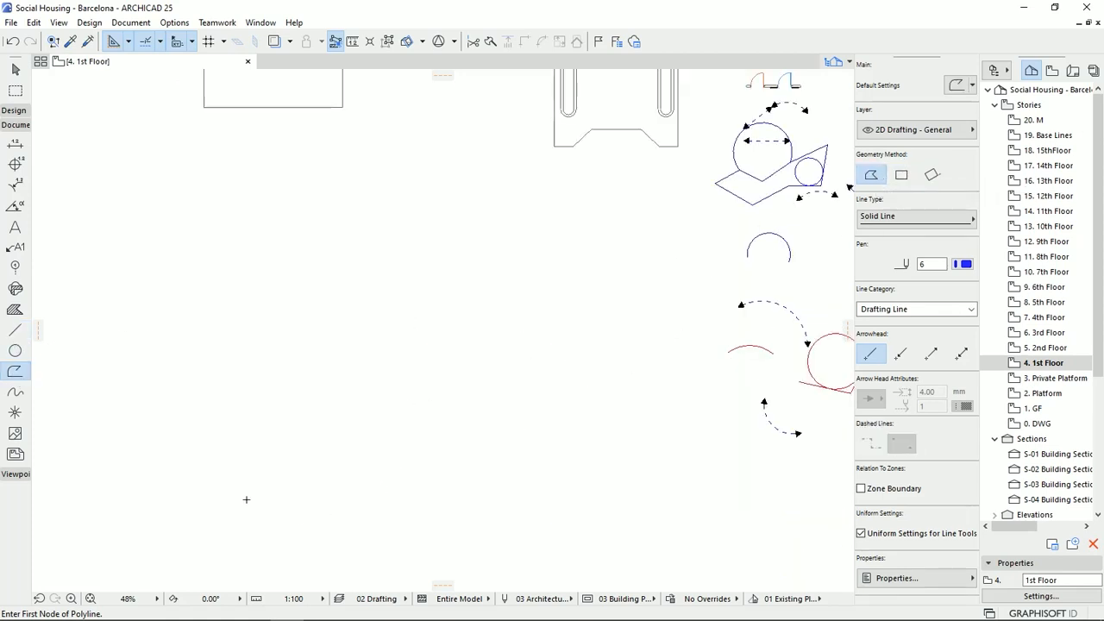
pyautogui.click(297, 475)
pyautogui.click(277, 343)
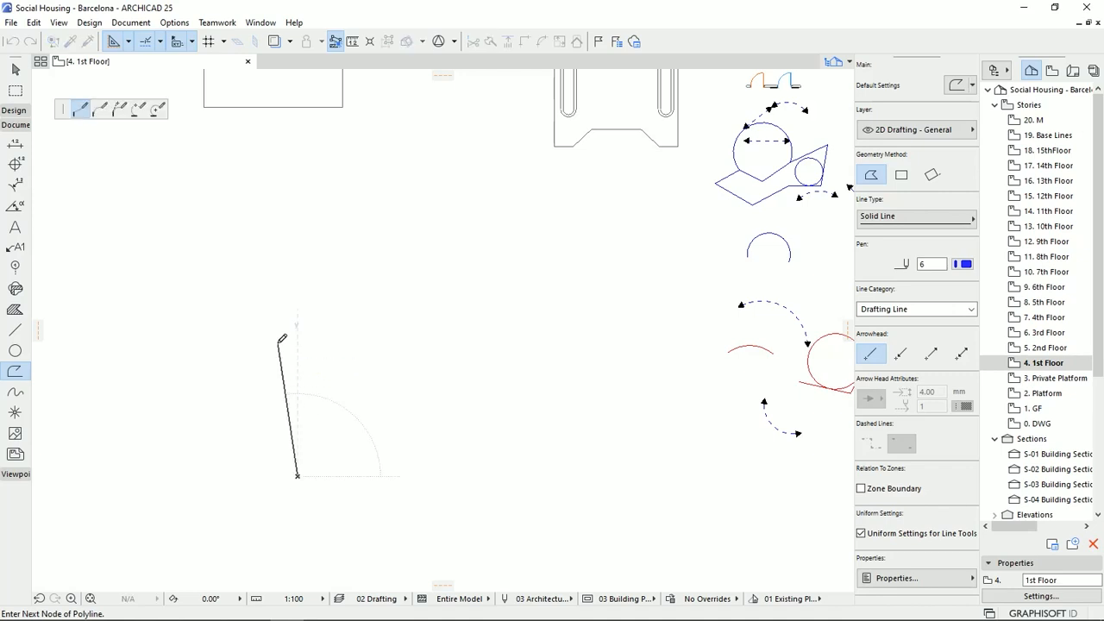
pyautogui.click(356, 278)
pyautogui.click(556, 291)
pyautogui.click(516, 466)
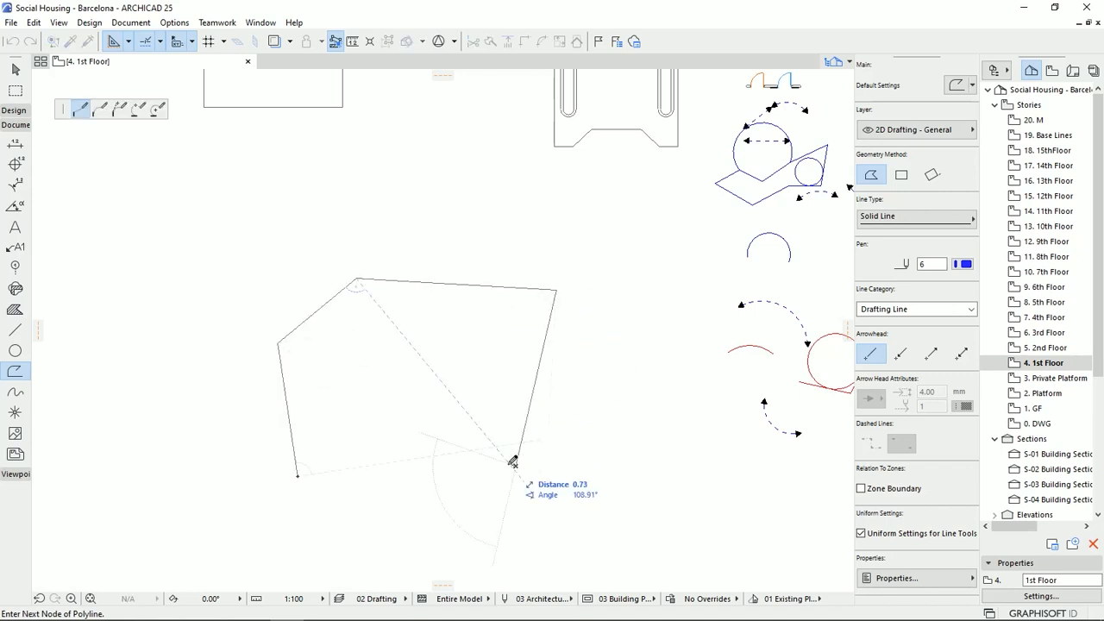
pyautogui.click(451, 349)
pyautogui.click(364, 420)
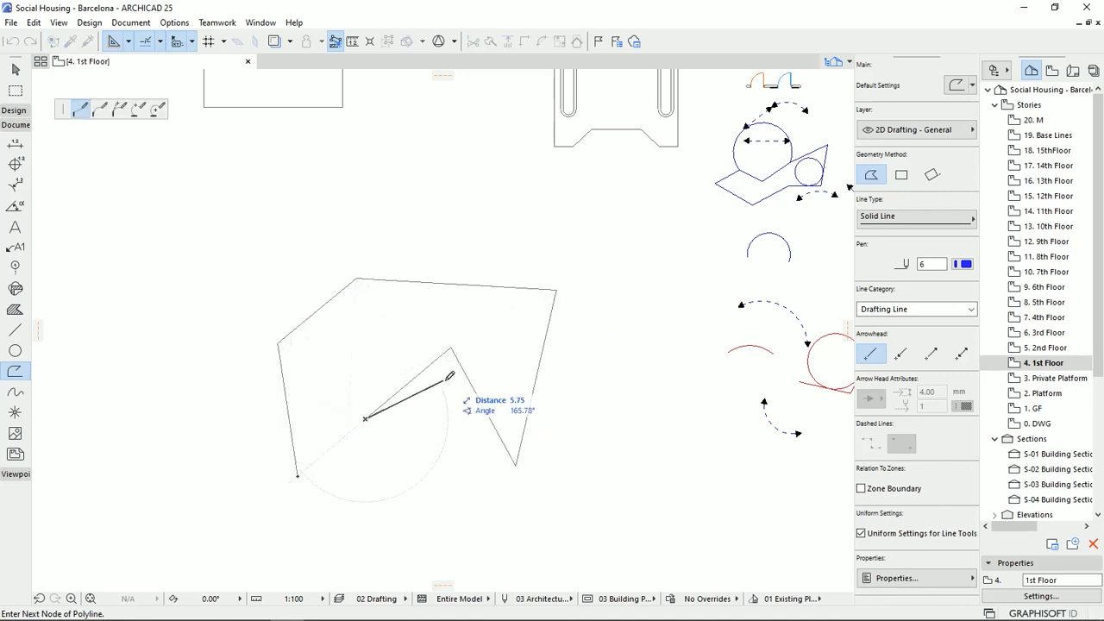
pyautogui.click(439, 502)
pyautogui.click(319, 541)
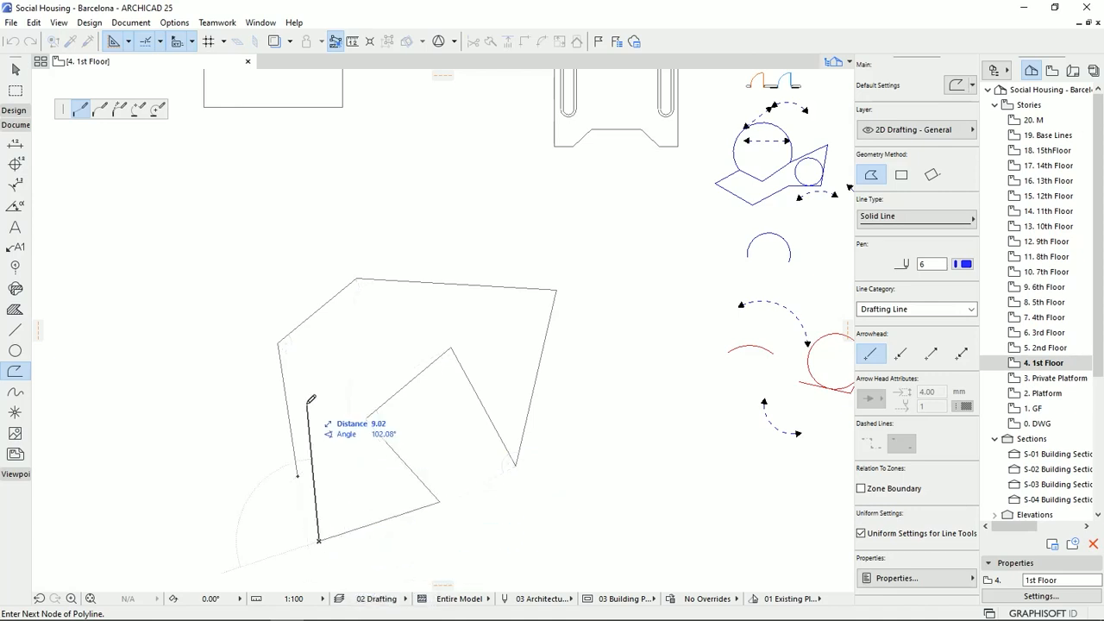
pyautogui.click(318, 539)
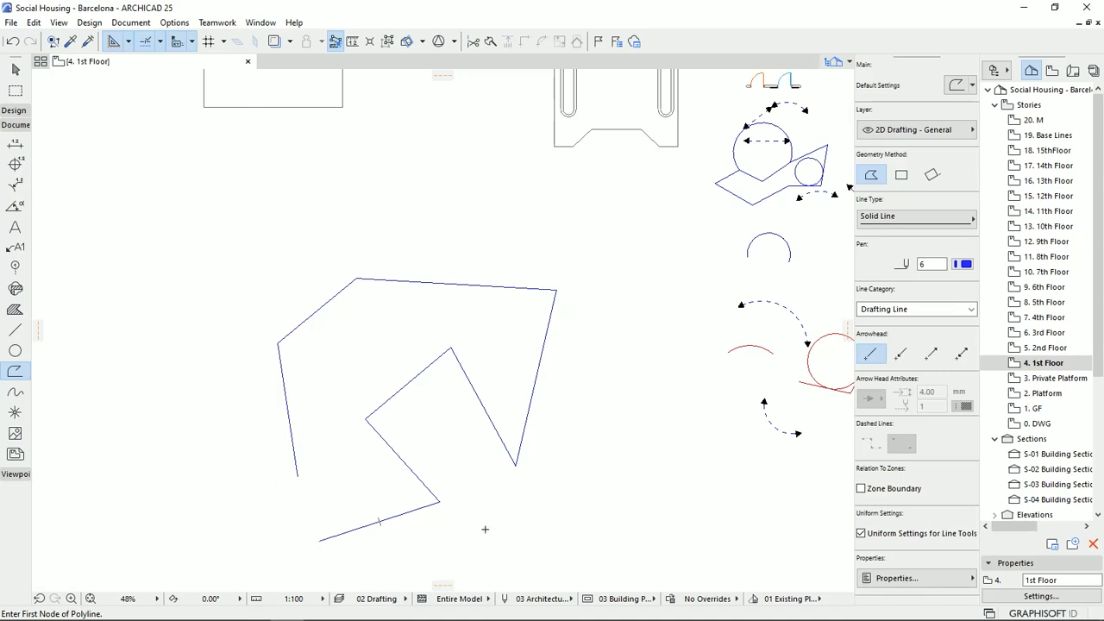
# Select the polyline and reposition its inner peak node slightly down and to the left
pyautogui.click(18, 69)
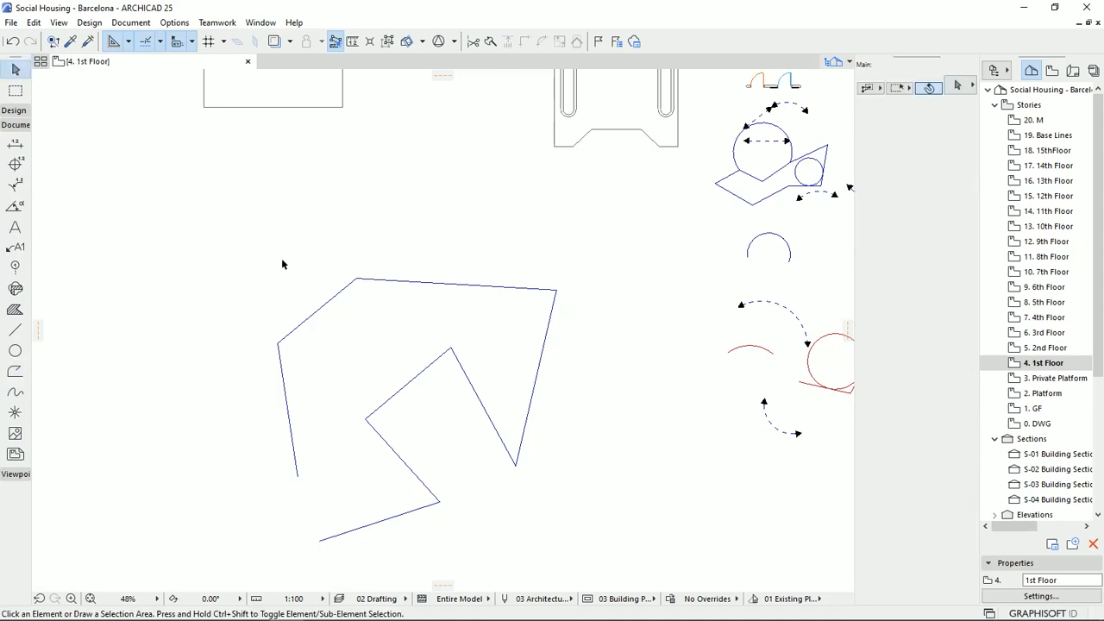
pyautogui.click(437, 289)
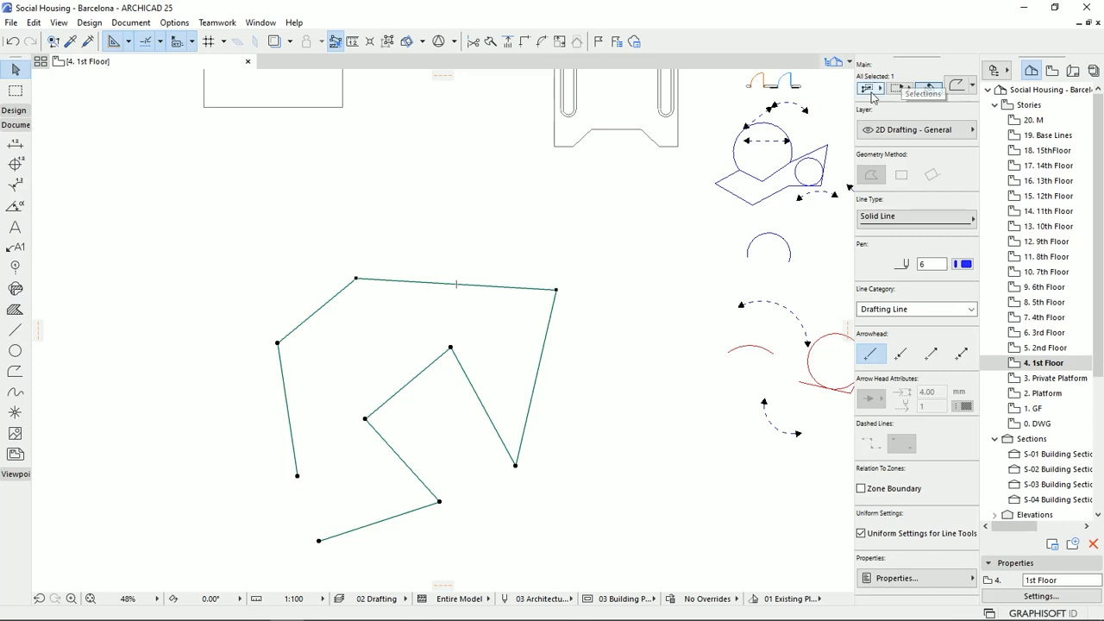
pyautogui.click(450, 347)
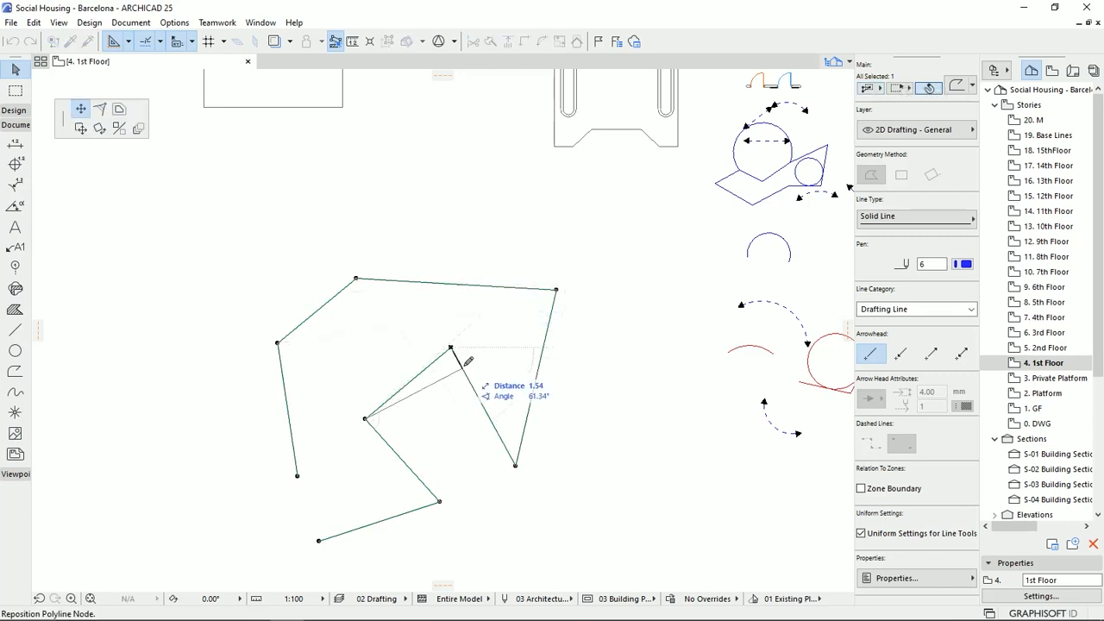
pyautogui.click(412, 365)
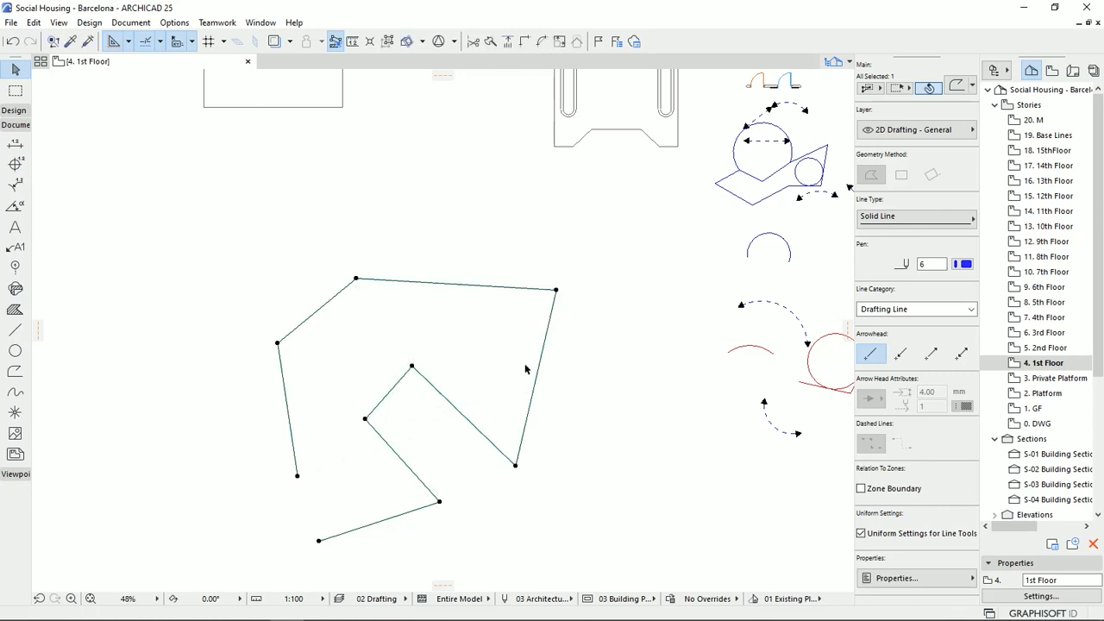
# Insert a node pulled outward on the polyline's long upper segment, and curve the segment between that node and the upper-right corner
pyautogui.click(488, 287)
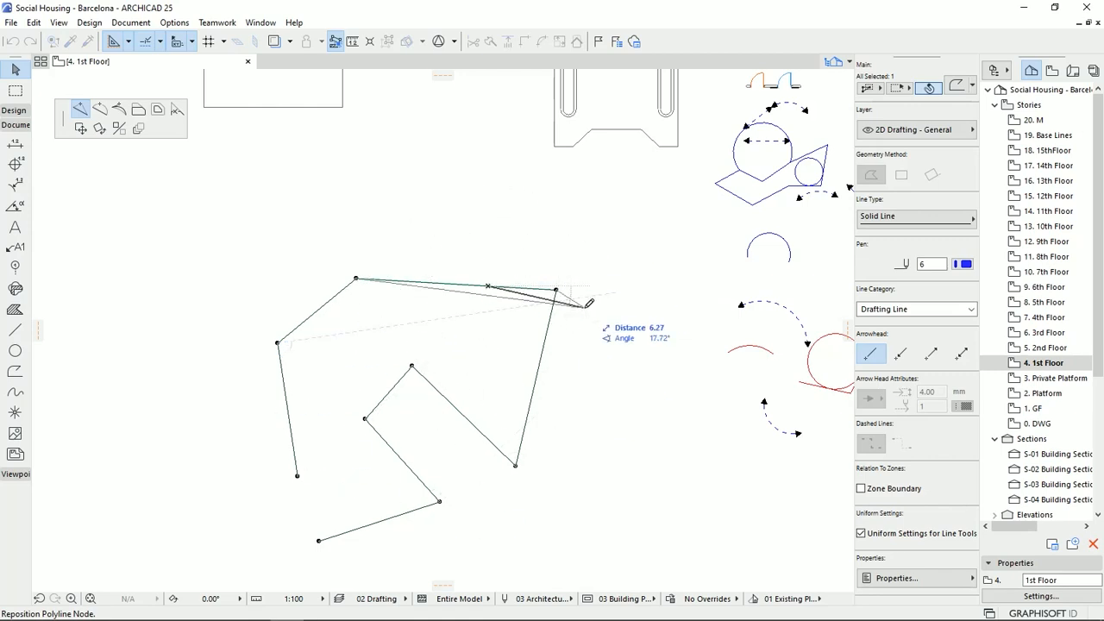
pyautogui.click(453, 252)
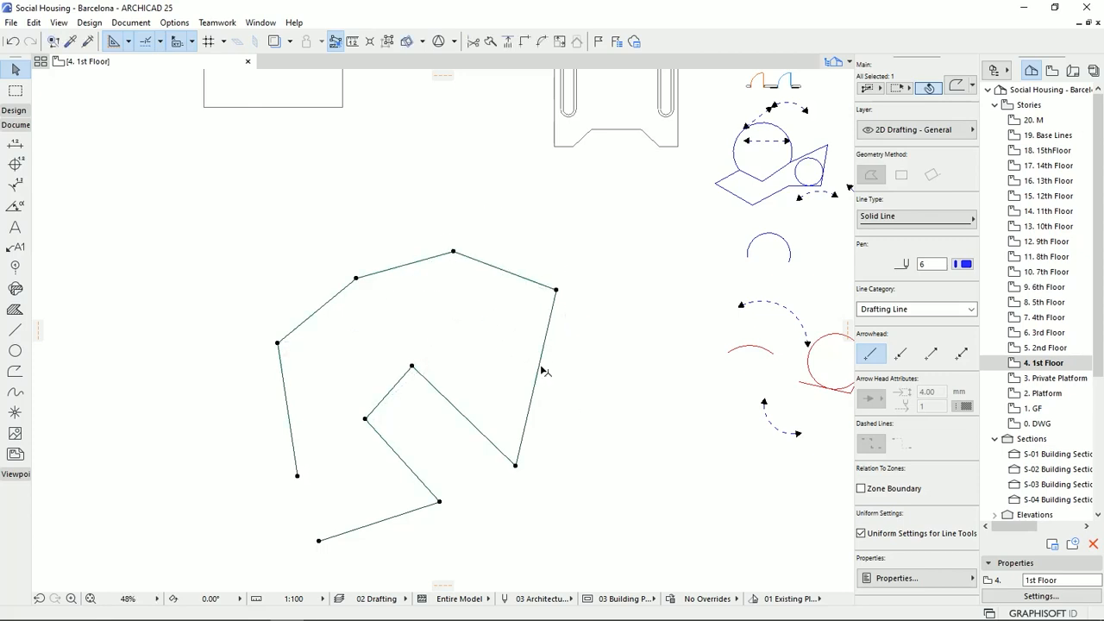
pyautogui.click(507, 274)
pyautogui.click(100, 108)
pyautogui.click(554, 275)
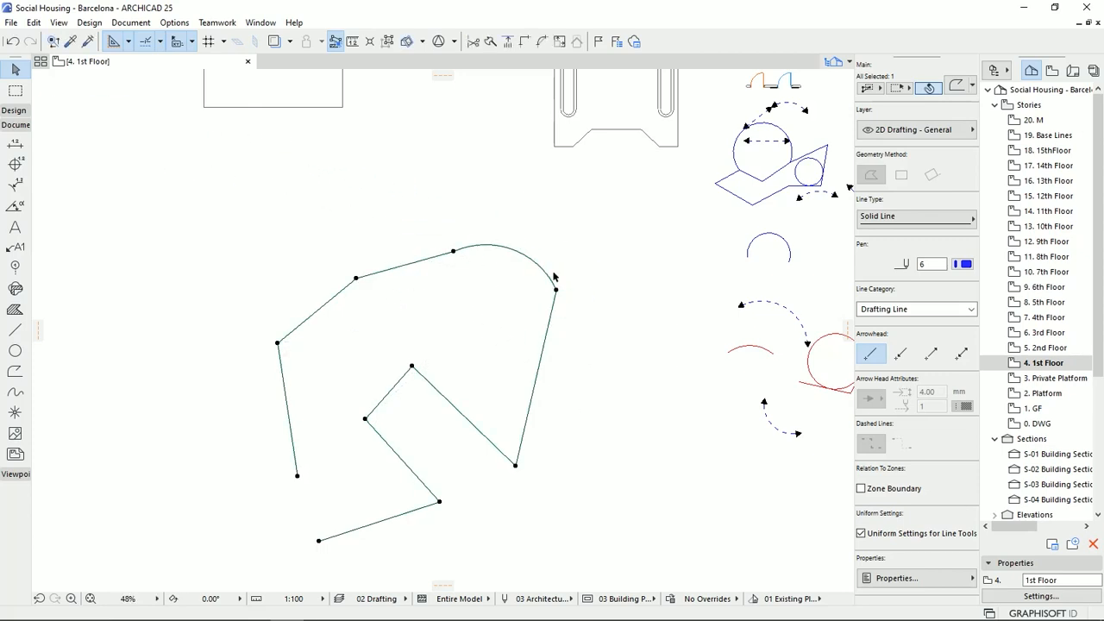
pyautogui.click(461, 318)
# Draw an open chain of nine straight lines below the polyline, using the Line tool with the Chained geometry method
pyautogui.moveTo(471, 353); pyautogui.dragTo(371, 289, button='middle')
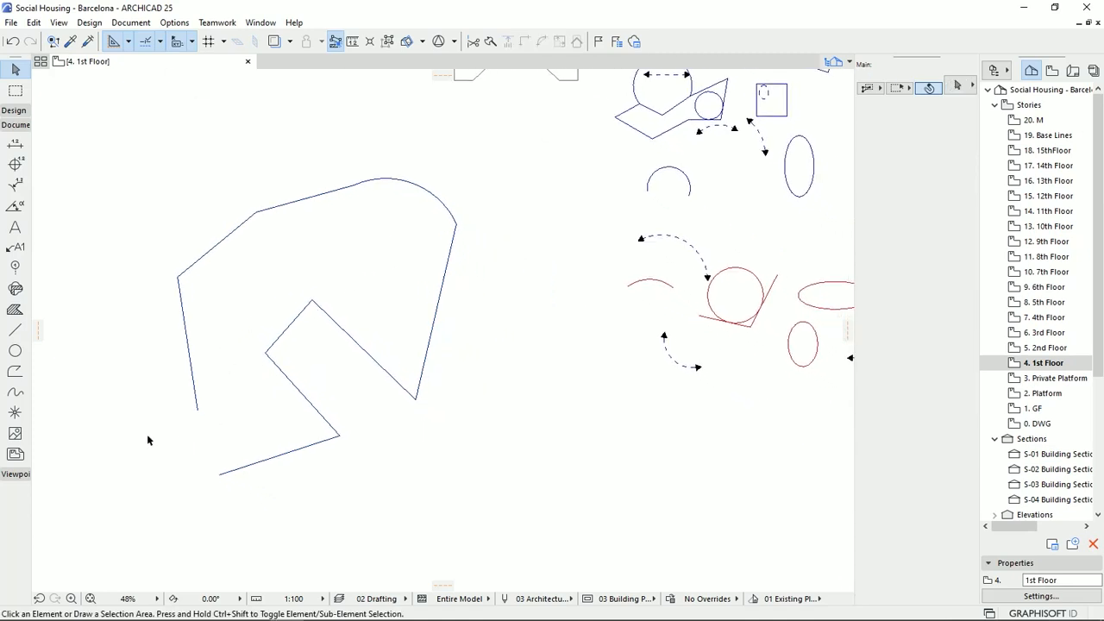
pyautogui.click(15, 330)
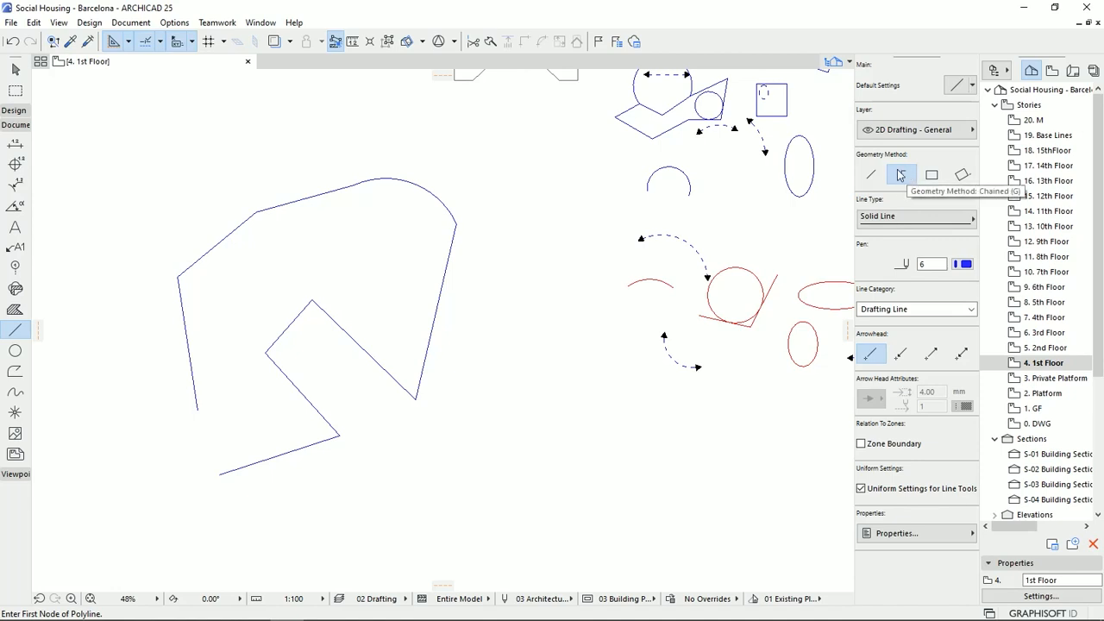
pyautogui.moveTo(501, 455); pyautogui.dragTo(579, 315, button='middle')
pyautogui.click(284, 531)
pyautogui.click(346, 461)
pyautogui.click(467, 489)
pyautogui.click(520, 377)
pyautogui.click(678, 358)
pyautogui.click(685, 488)
pyautogui.click(503, 527)
pyautogui.click(408, 569)
pyautogui.click(373, 528)
pyautogui.doubleClick(301, 556)
# Select the grouped line chain and try to reposition its lower-right corner node
pyautogui.moveTo(495, 427); pyautogui.dragTo(458, 434, button='middle')
pyautogui.scroll(-2, 458, 434)
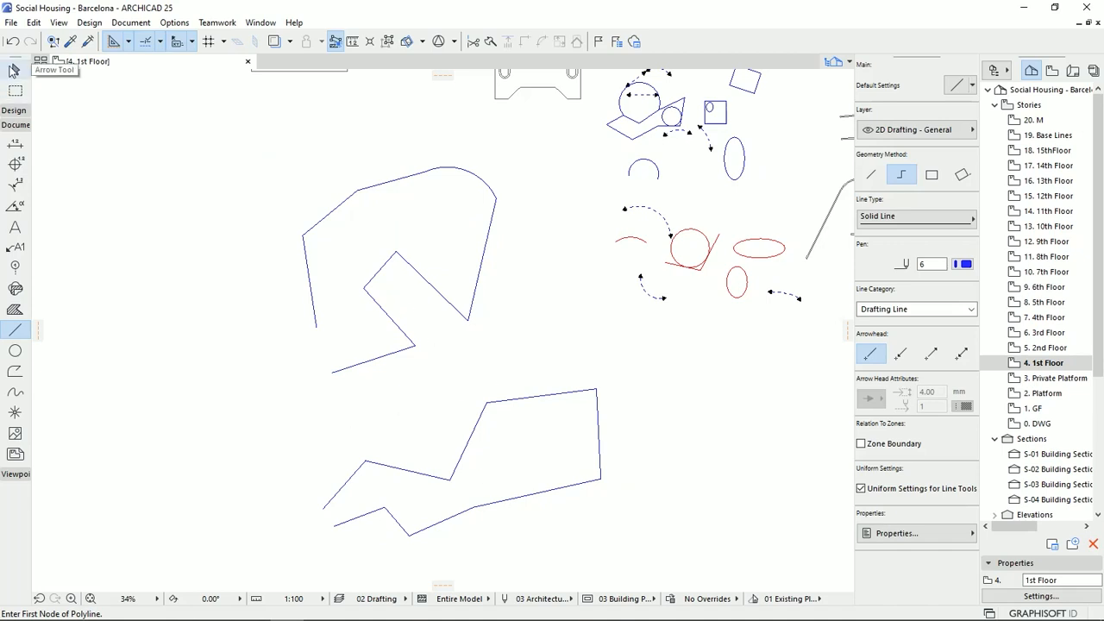
pyautogui.click(15, 69)
pyautogui.click(550, 394)
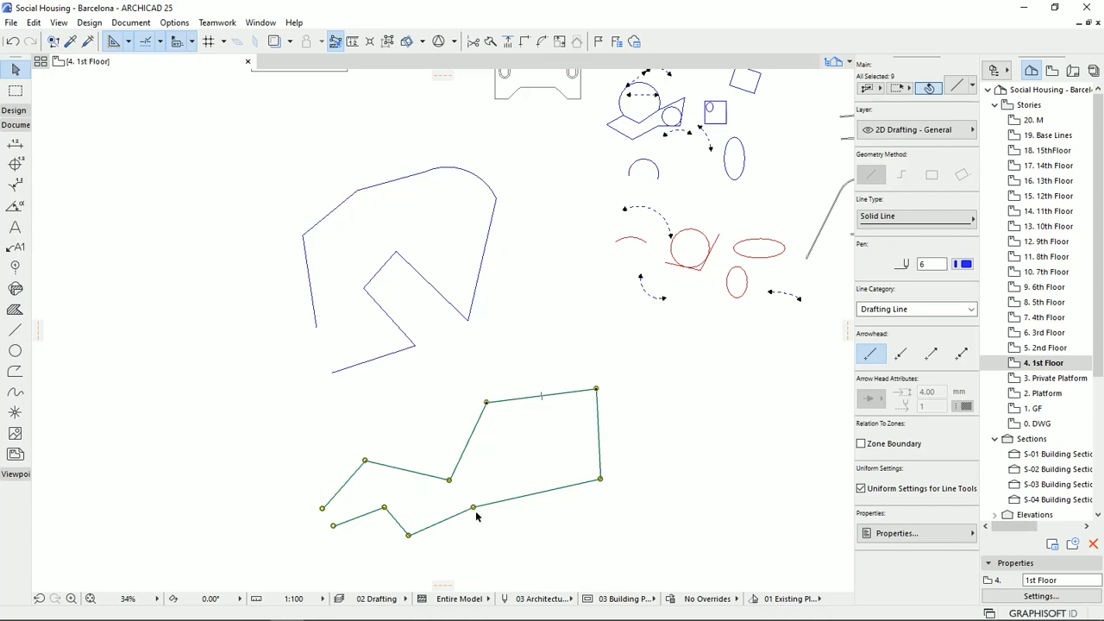
pyautogui.click(601, 480)
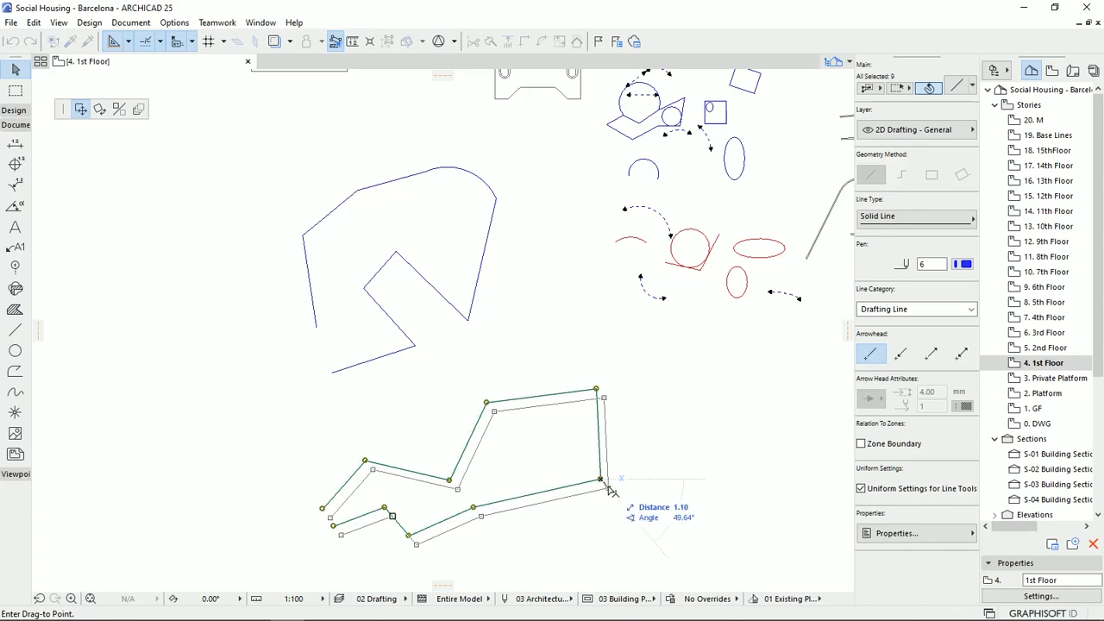
pyautogui.press('Escape')
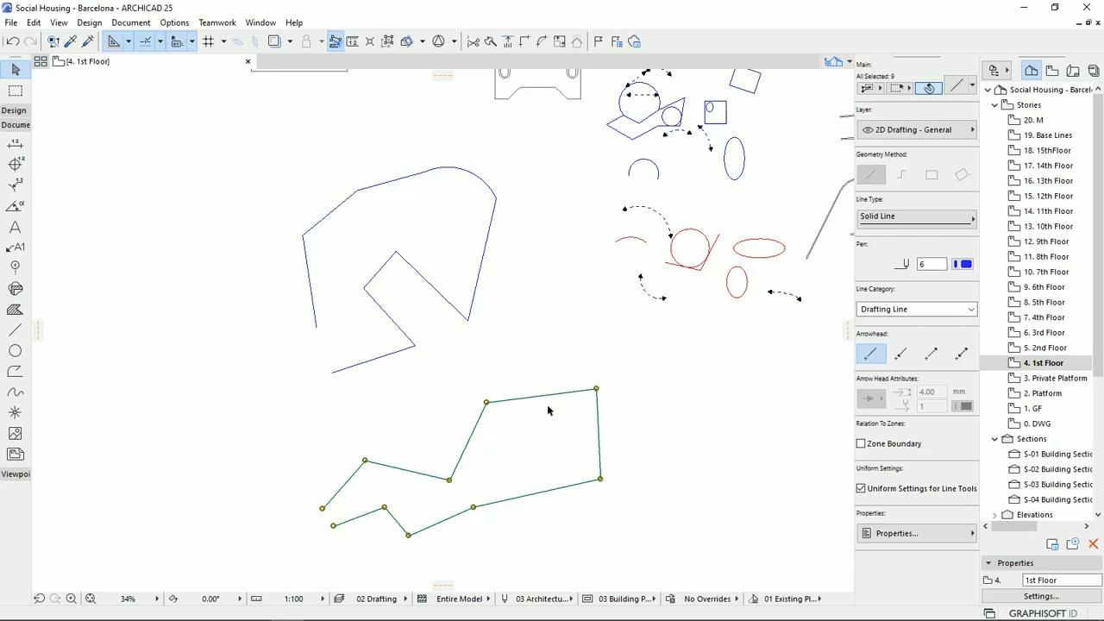
pyautogui.click(585, 522)
# Select the two individual lines meeting at the chain's upper-right corner and move their shared endpoint inward
pyautogui.click(600, 424)
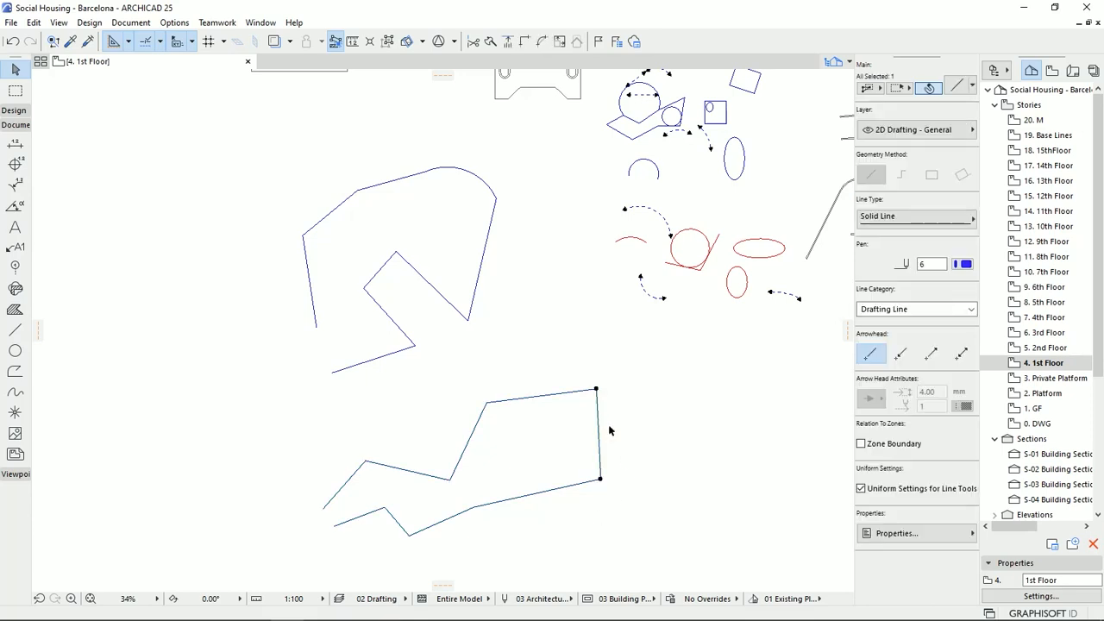
pyautogui.click(612, 375)
pyautogui.moveTo(611, 375); pyautogui.dragTo(585, 413)
pyautogui.click(596, 391)
pyautogui.click(561, 424)
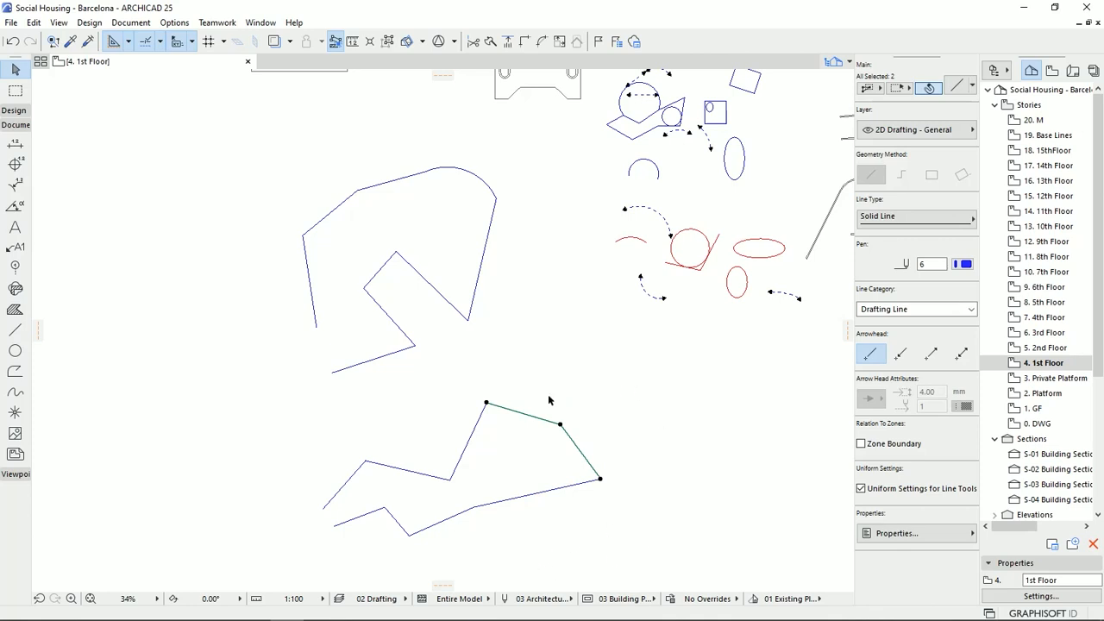
# Select all lines of the chain below the polyline and delete them
pyautogui.moveTo(539, 545); pyautogui.dragTo(506, 550, button='middle')
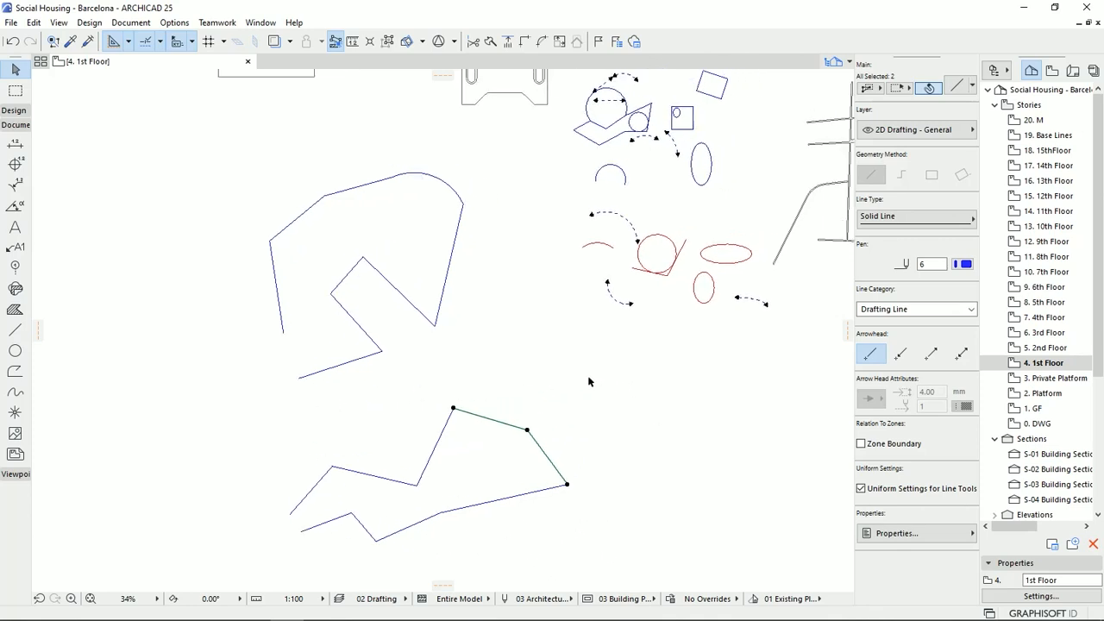
pyautogui.scroll(-2, 589, 380)
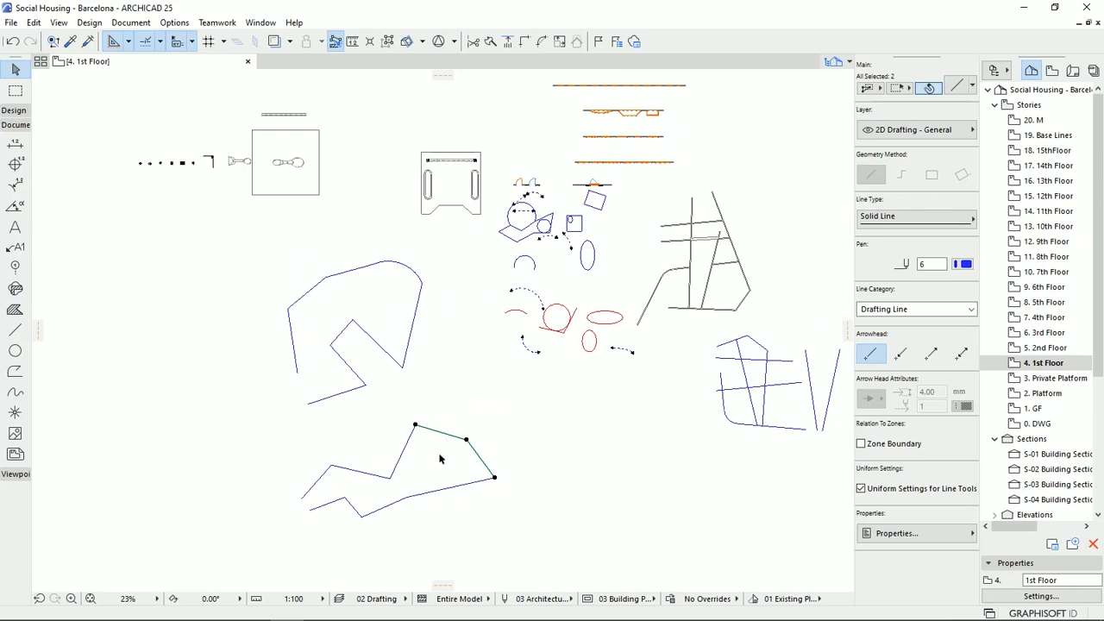
pyautogui.moveTo(429, 491); pyautogui.dragTo(445, 479, button='middle')
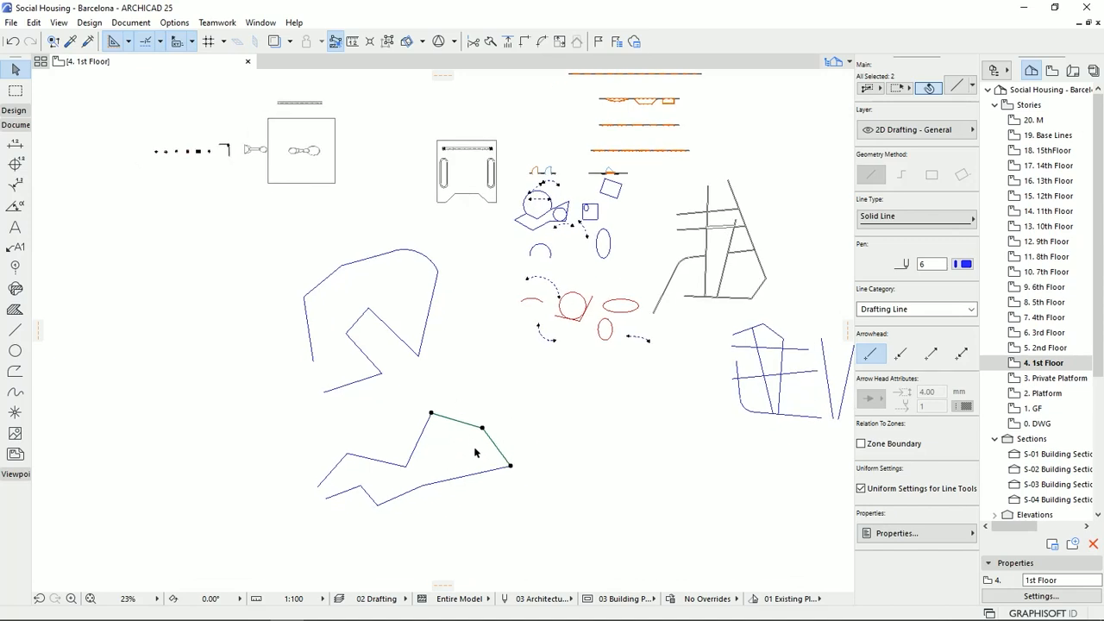
pyautogui.click(515, 423)
pyautogui.moveTo(535, 406); pyautogui.dragTo(296, 525)
pyautogui.click(478, 521)
pyautogui.moveTo(518, 419); pyautogui.dragTo(348, 521)
pyautogui.press('Delete')
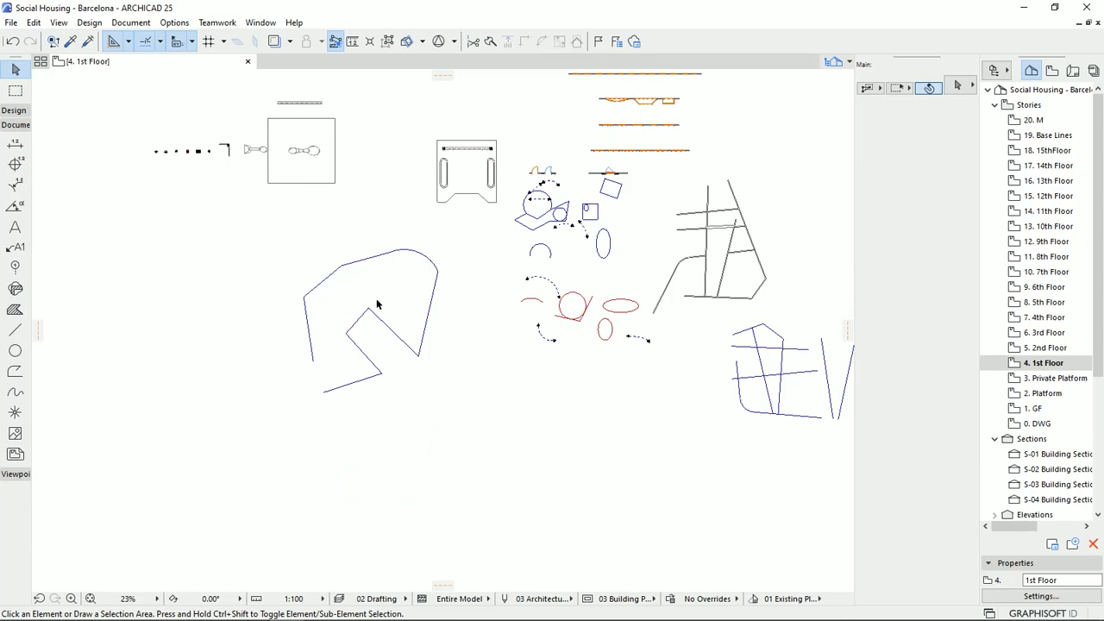
pyautogui.click(384, 328)
pyautogui.click(441, 424)
pyautogui.scroll(3, 367, 269)
pyautogui.moveTo(368, 269); pyautogui.dragTo(408, 316, button='middle')
pyautogui.scroll(1, 361, 339)
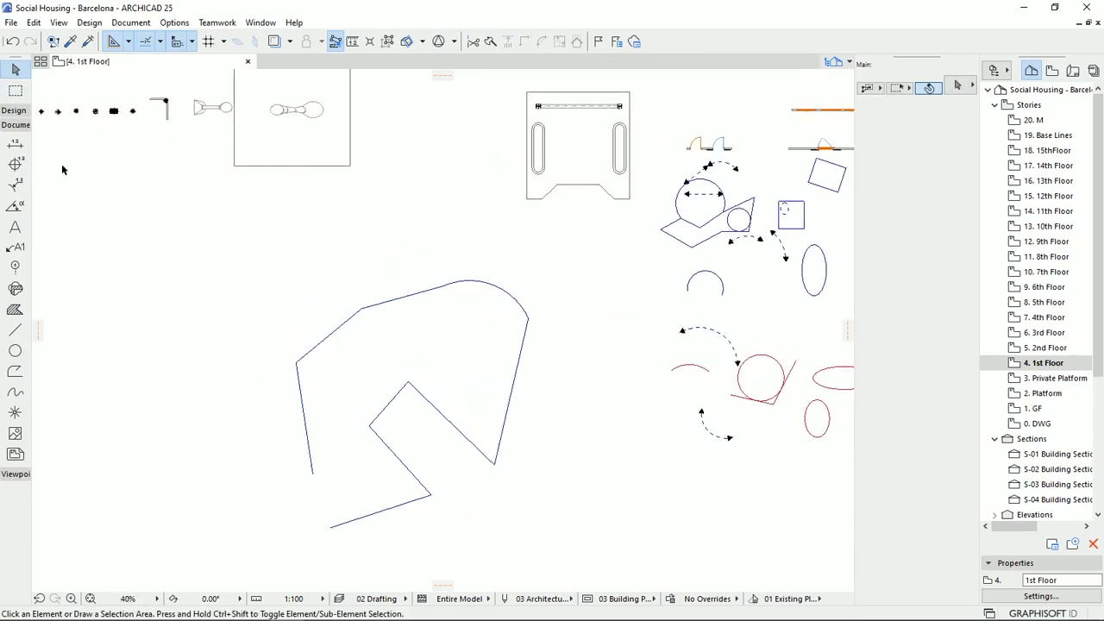
pyautogui.moveTo(527, 333); pyautogui.dragTo(380, 310, button='middle')
pyautogui.scroll(-3, 528, 364)
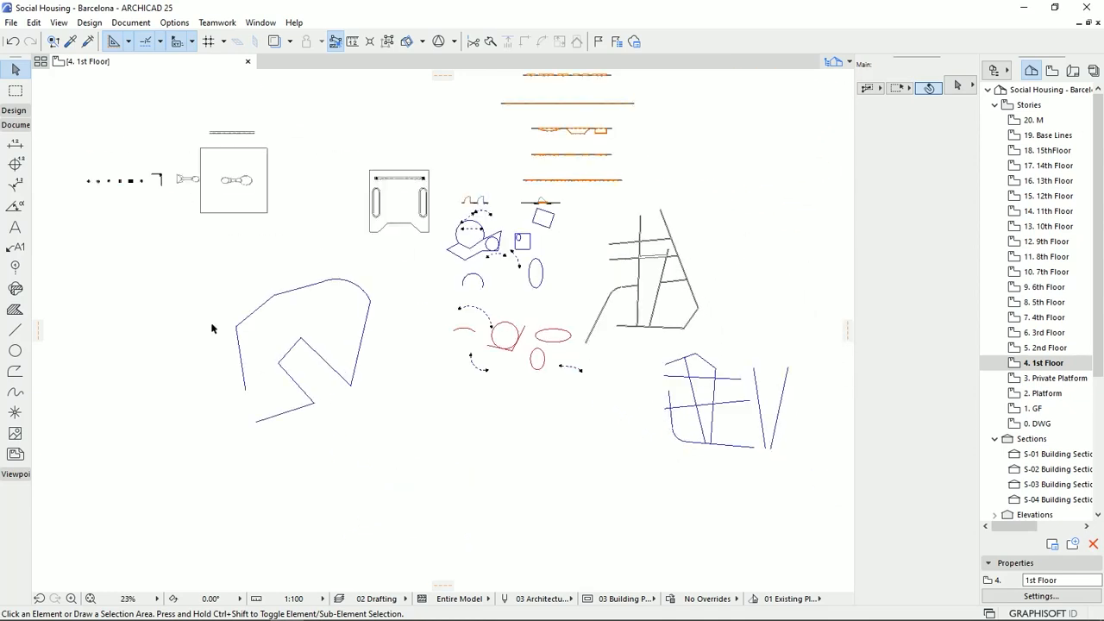
pyautogui.scroll(4, 317, 329)
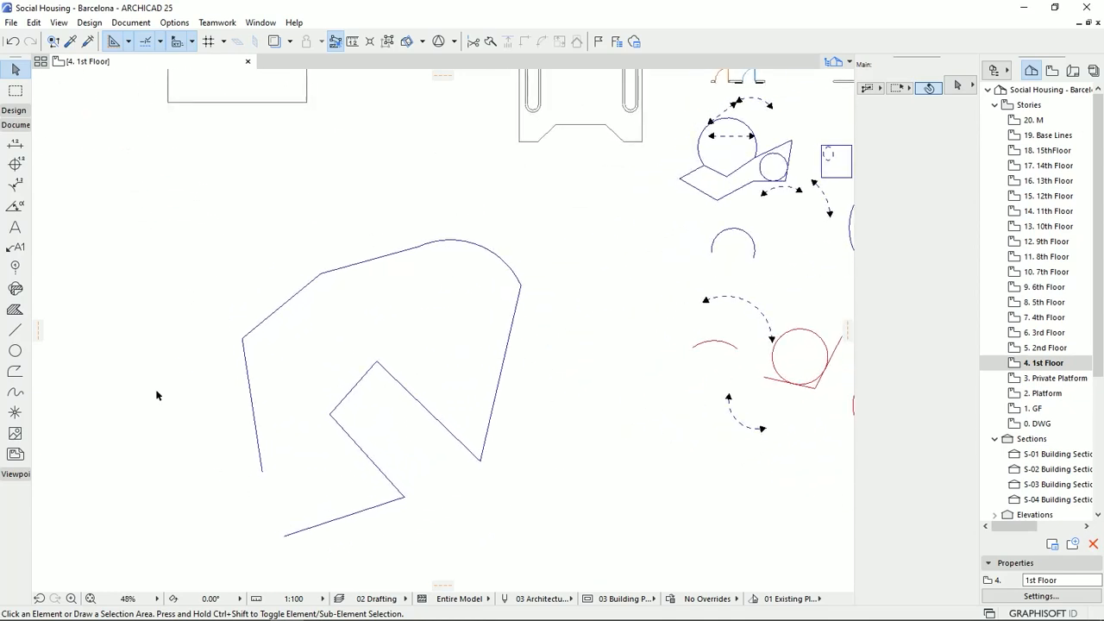
# Generate walls along every segment of the polyline, using the Wall tool with the Magic Wand
pyautogui.click(15, 128)
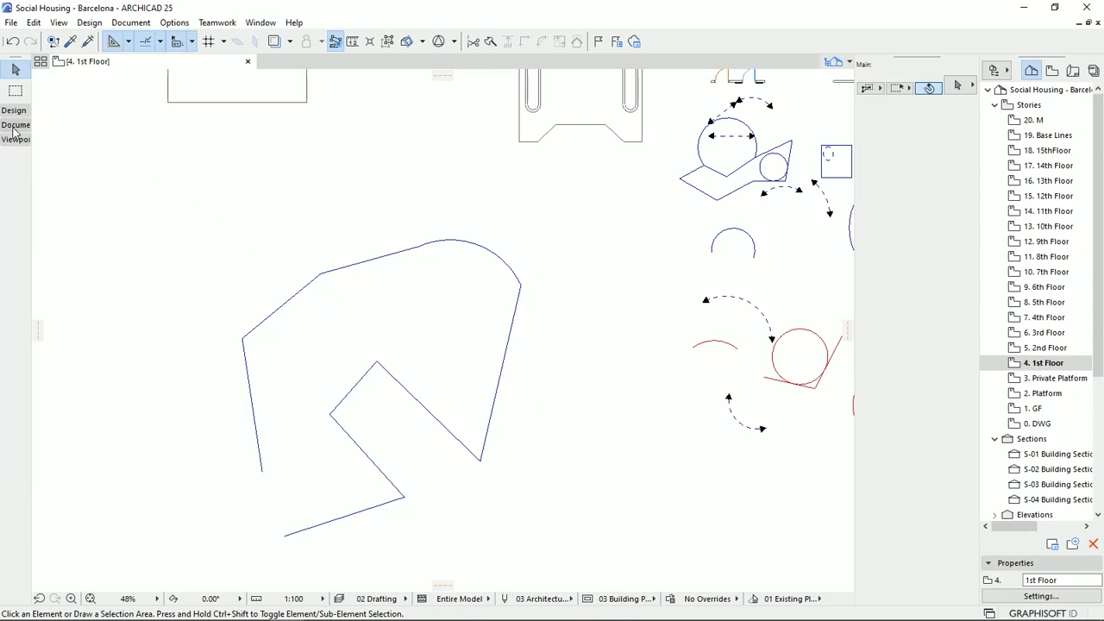
pyautogui.click(14, 112)
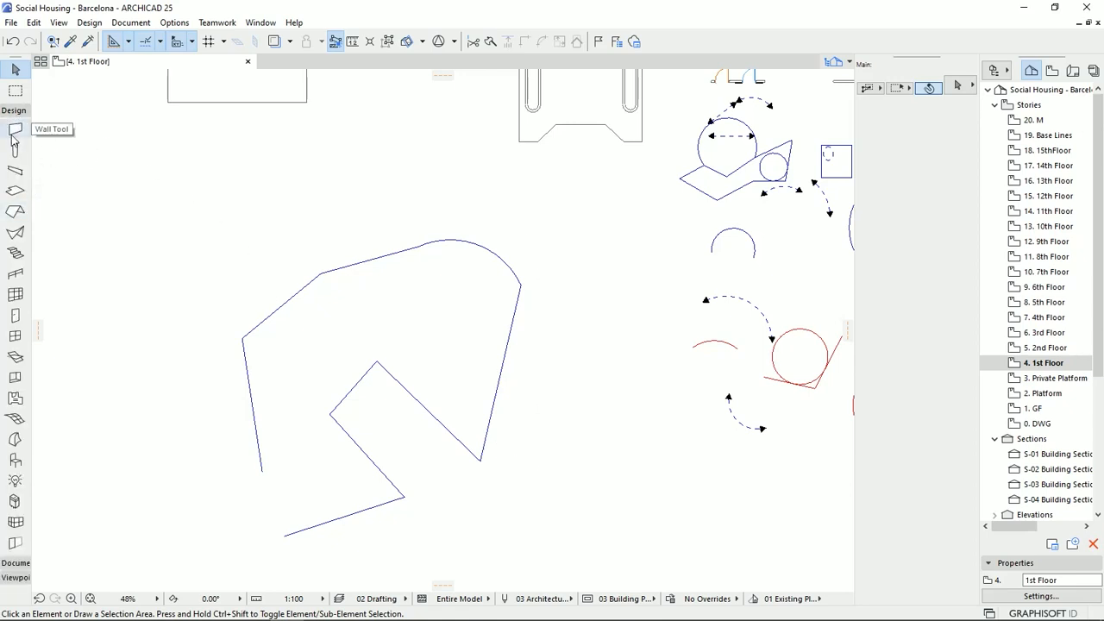
pyautogui.click(15, 129)
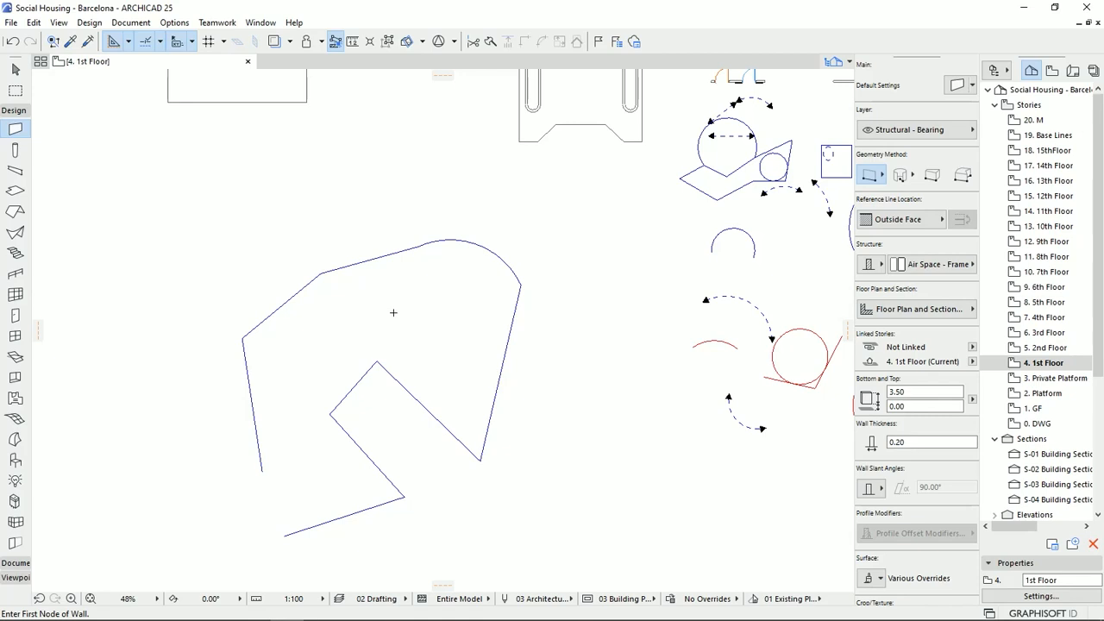
pyautogui.press('space')
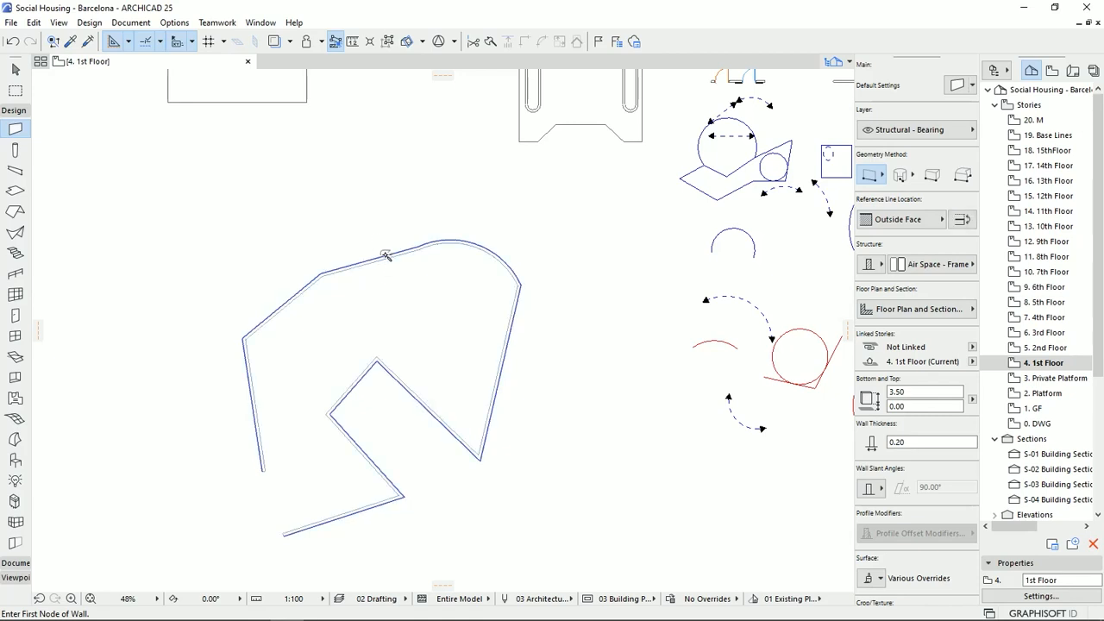
pyautogui.click(389, 255)
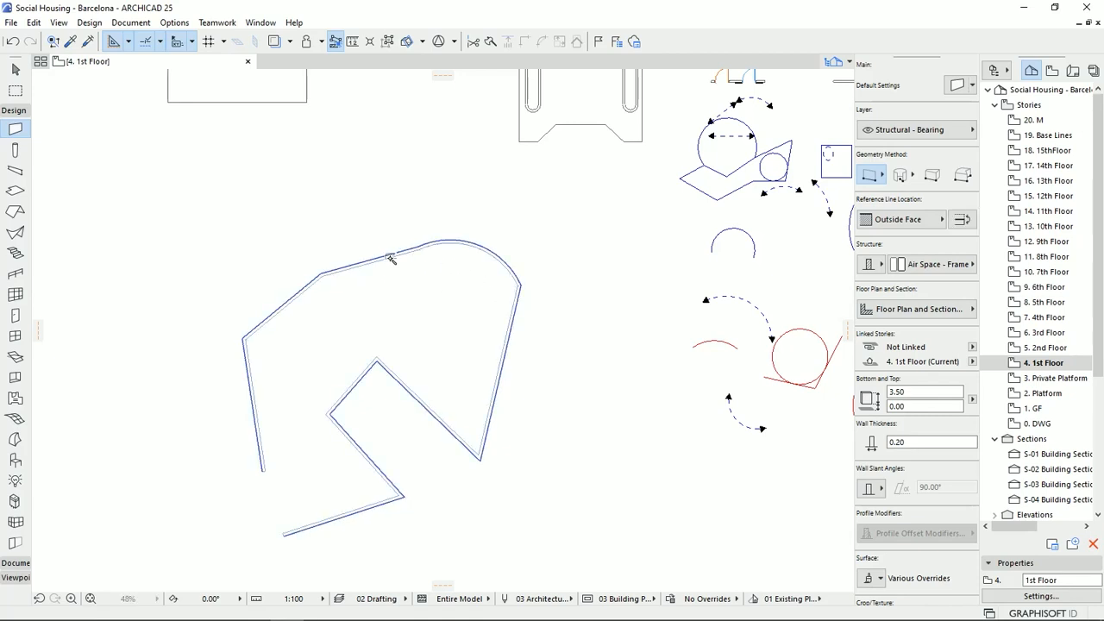
pyautogui.moveTo(468, 511); pyautogui.dragTo(491, 506, button='middle')
pyautogui.press('Escape')
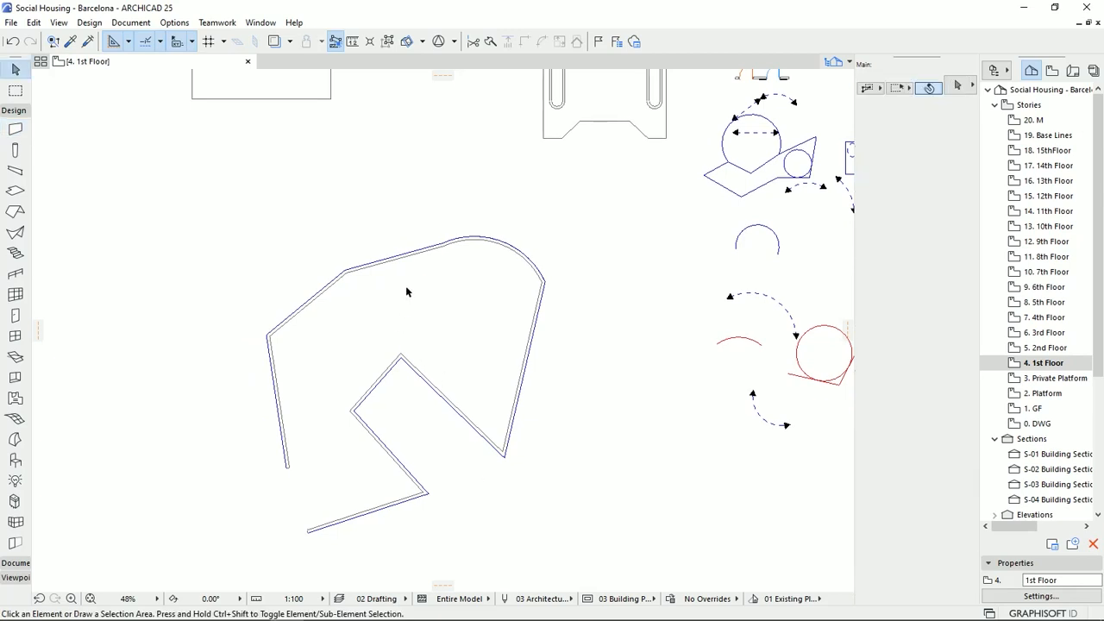
# Select the walls generated along the polyline and remove them, keeping the polyline
pyautogui.click(396, 257)
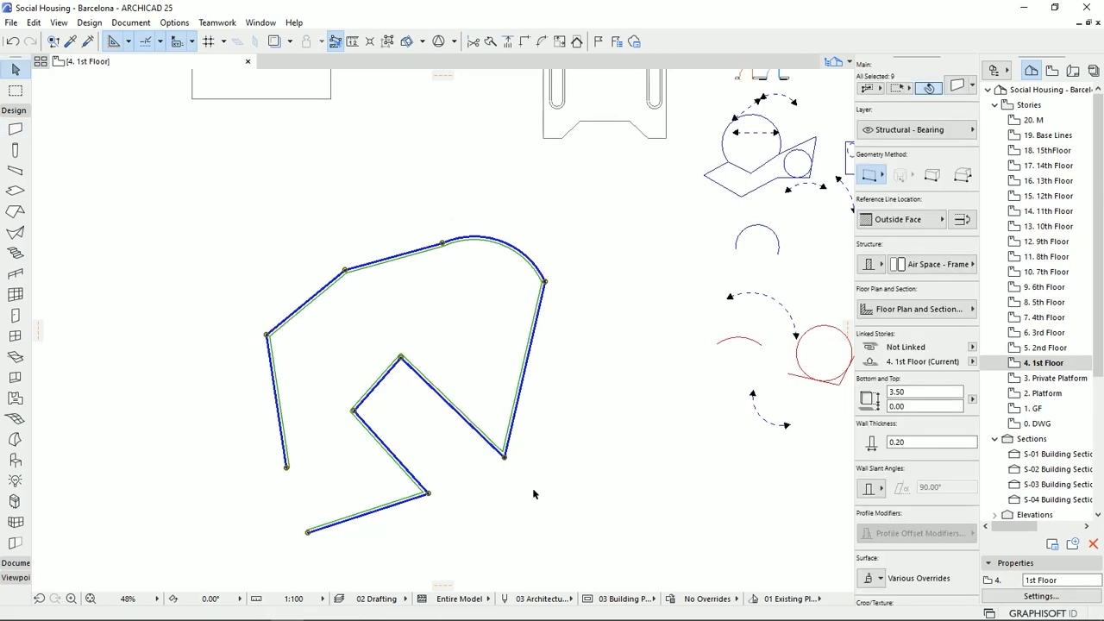
pyautogui.moveTo(534, 494); pyautogui.dragTo(569, 509, button='middle')
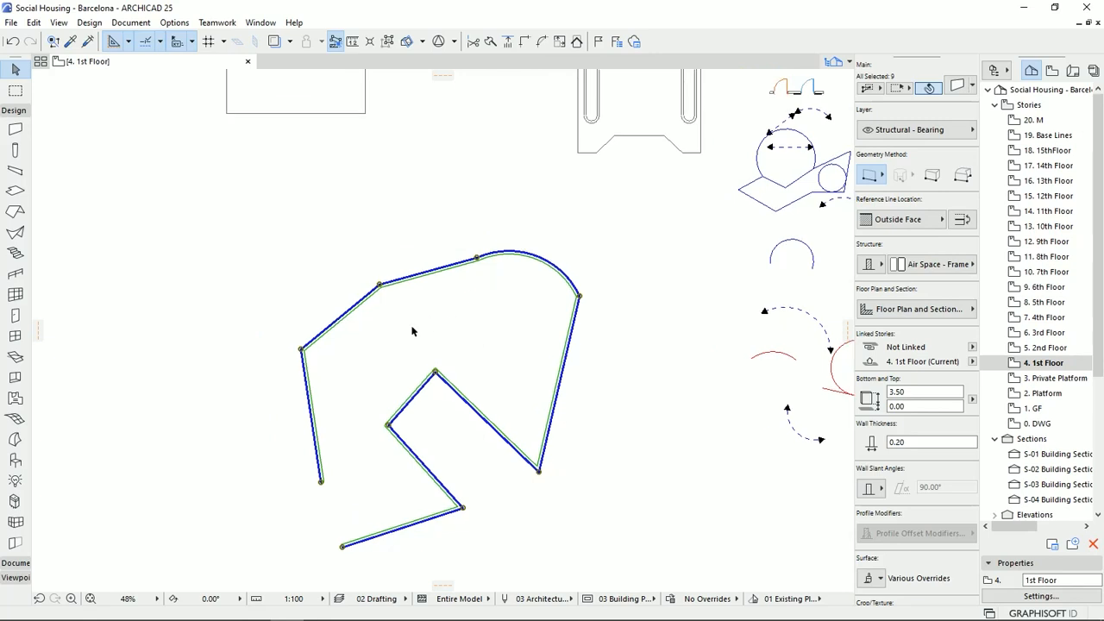
pyautogui.click(459, 317)
pyautogui.moveTo(406, 354); pyautogui.dragTo(417, 326, button='middle')
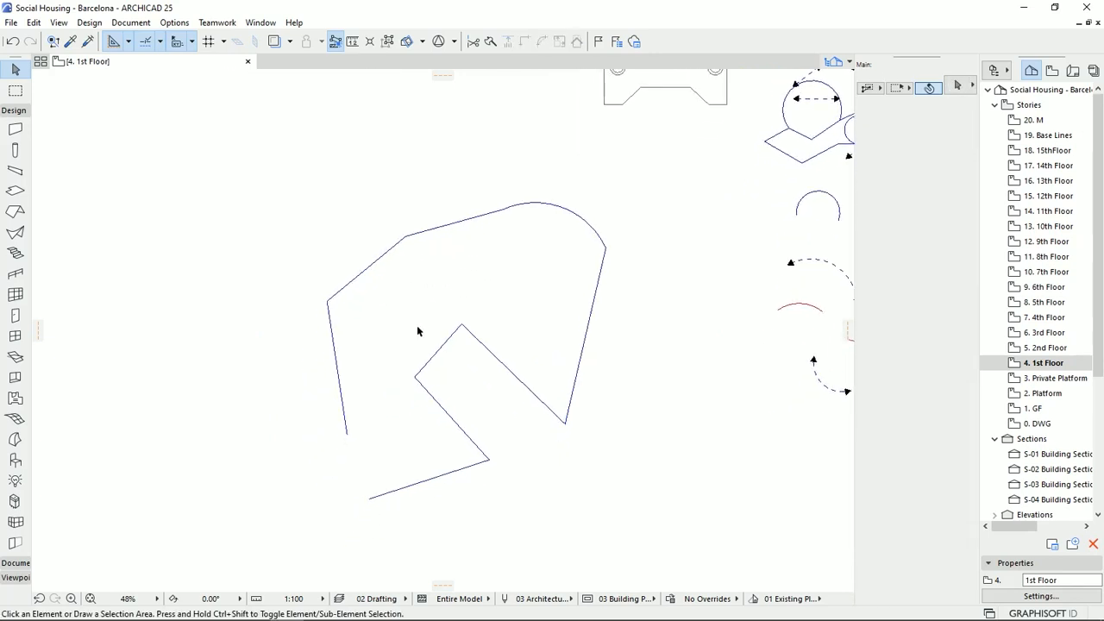
# Close the polyline by repositioning its lower open end node onto the other open end node
pyautogui.click(388, 492)
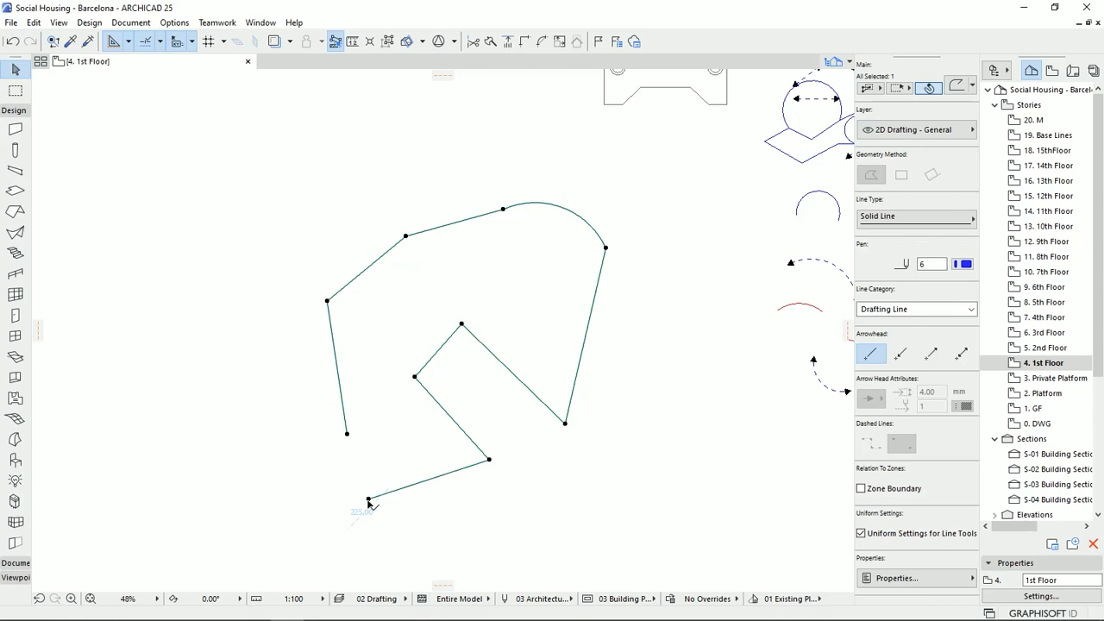
pyautogui.click(368, 497)
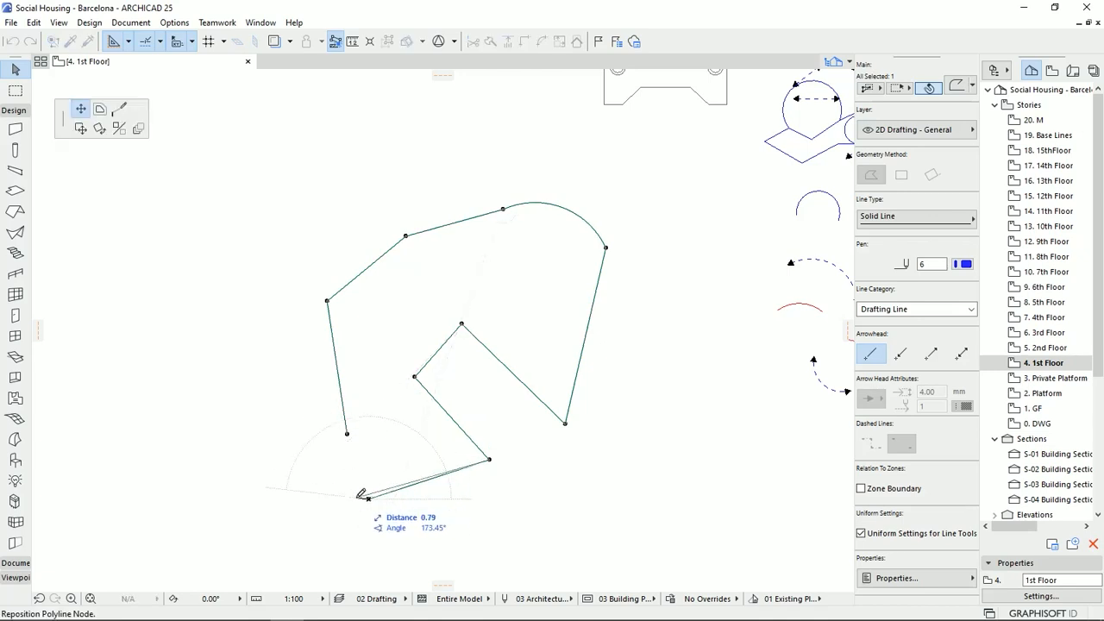
pyautogui.click(347, 434)
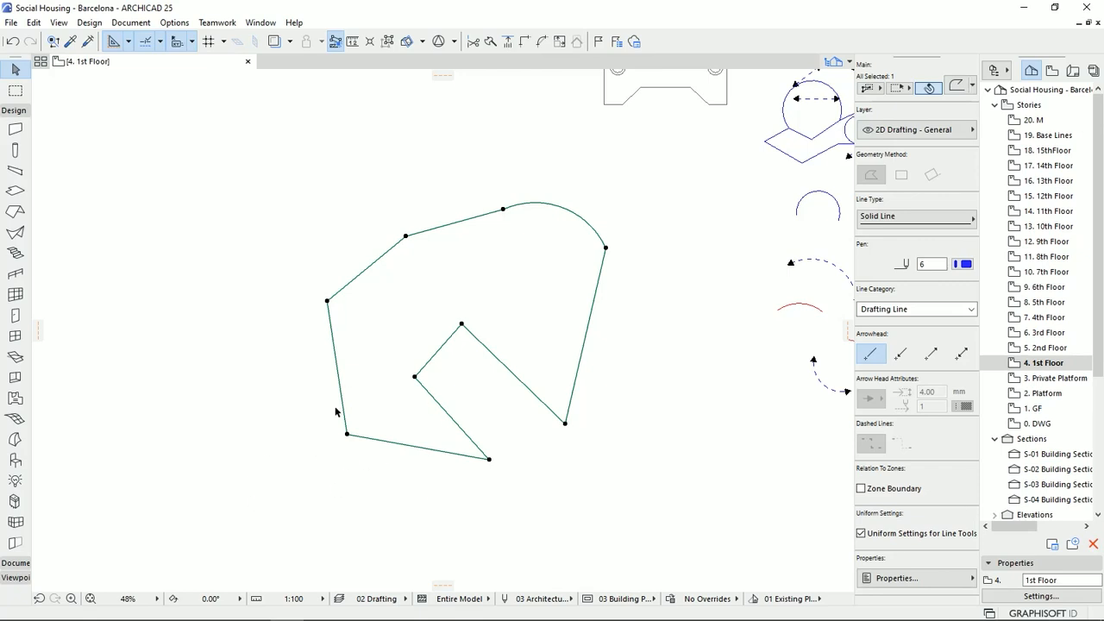
pyautogui.press('Escape')
# Generate a slab from the closed polyline's outline, using the Slab tool with the Magic Wand
pyautogui.click(14, 190)
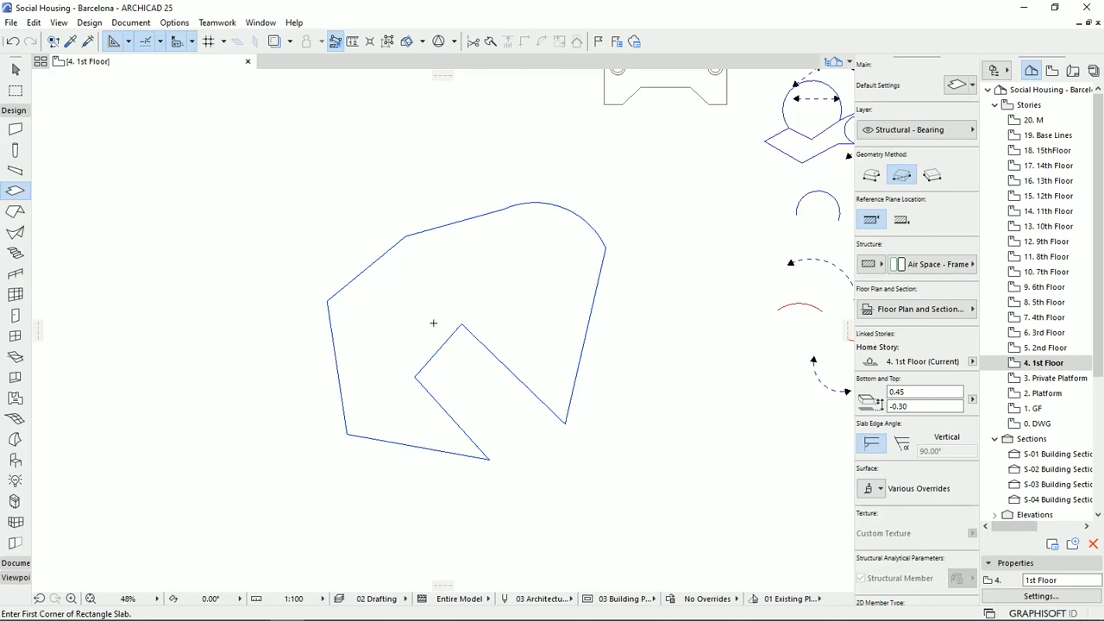
pyautogui.click(432, 280)
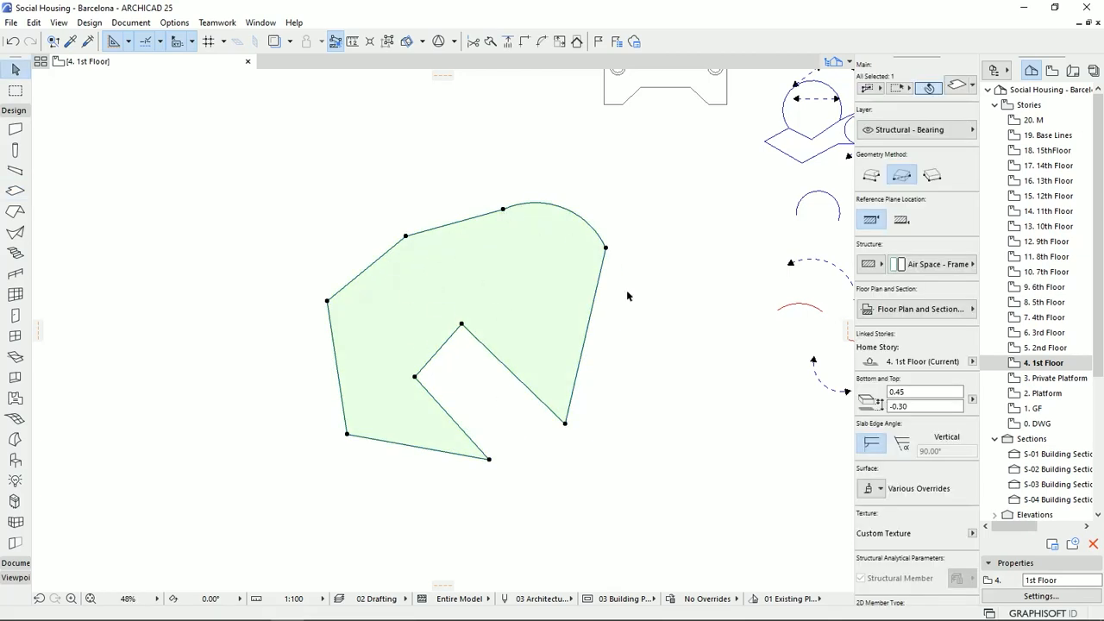
pyautogui.click(566, 483)
# Draw an open S-shaped spline with nine nodes below the polyline, using the Spline tool with the Natural geometry method
pyautogui.moveTo(520, 304)
pyautogui.mouseDown(button='middle')
pyautogui.moveTo(446, 226)
pyautogui.moveTo(425, 251)
pyautogui.mouseUp(button='middle')
pyautogui.moveTo(374, 370); pyautogui.dragTo(377, 336, button='middle')
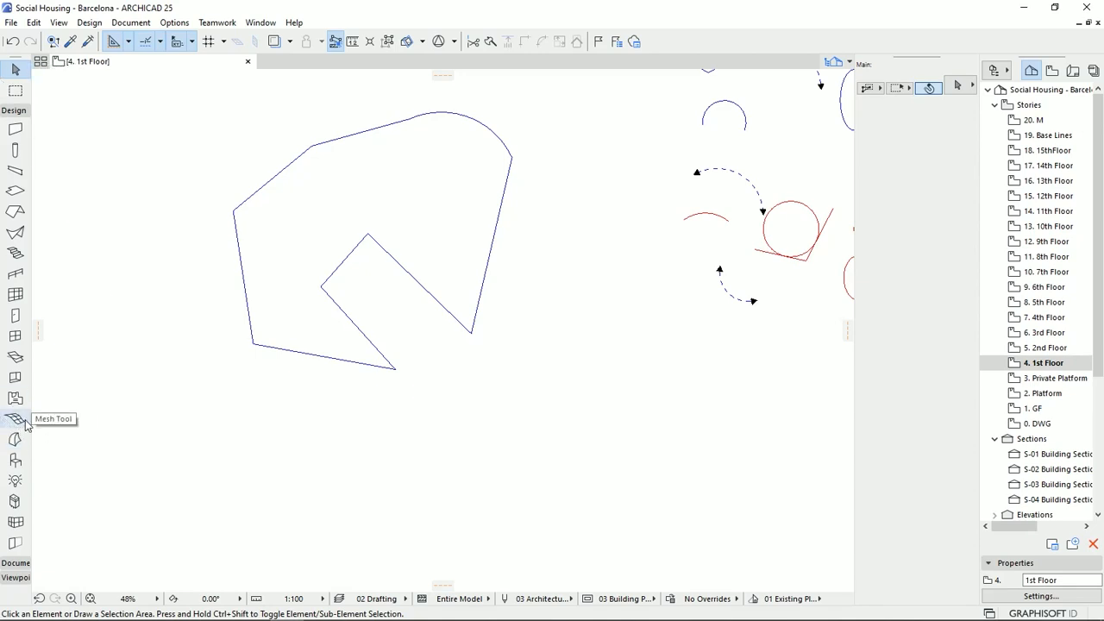
pyautogui.click(14, 113)
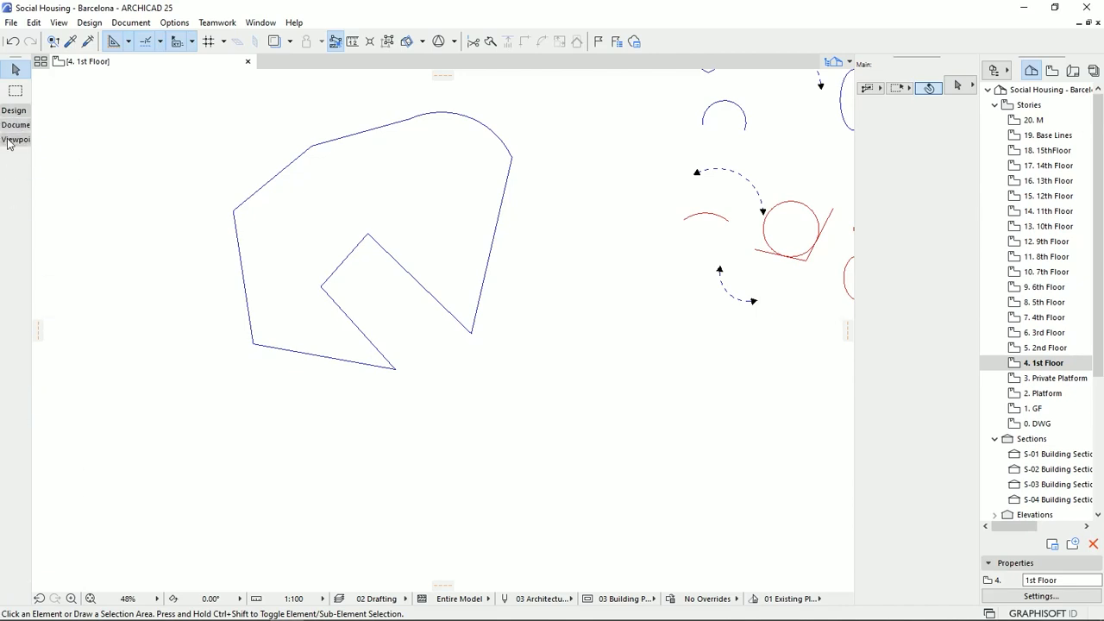
pyautogui.click(15, 127)
pyautogui.click(13, 395)
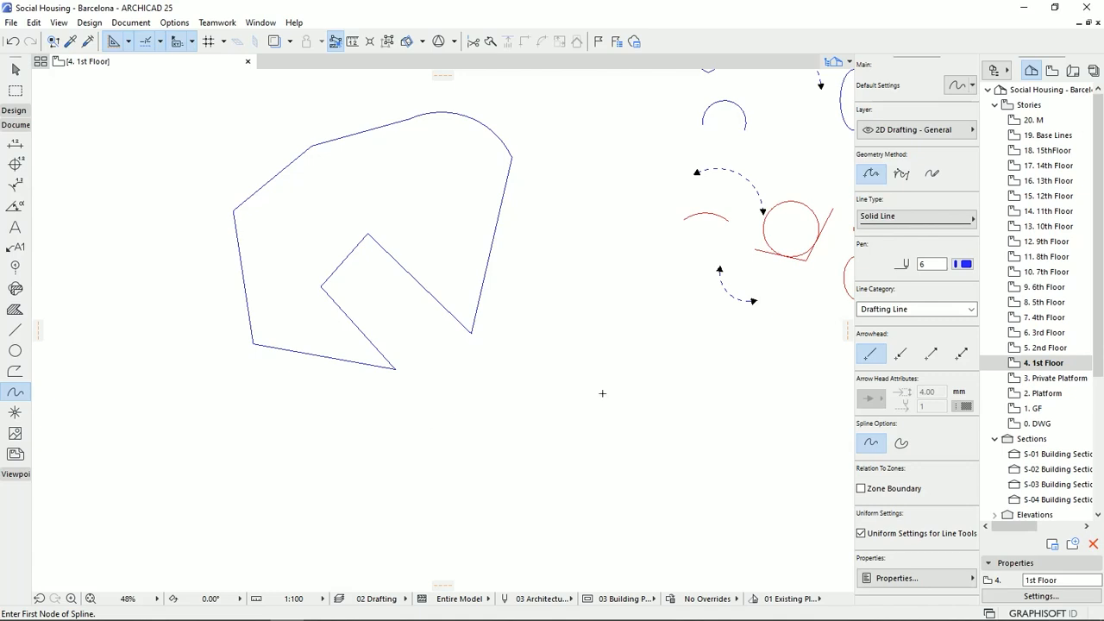
pyautogui.moveTo(602, 394); pyautogui.dragTo(424, 418, button='middle')
pyautogui.click(276, 510)
pyautogui.click(324, 483)
pyautogui.click(331, 433)
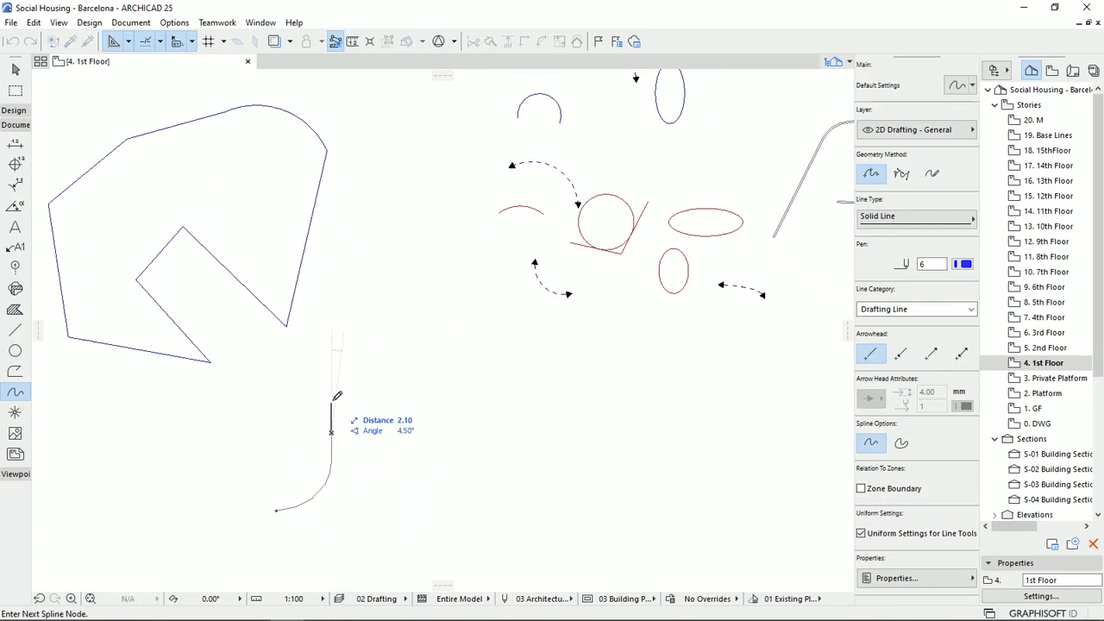
pyautogui.click(421, 368)
pyautogui.click(571, 427)
pyautogui.click(486, 477)
pyautogui.click(571, 549)
pyautogui.click(683, 450)
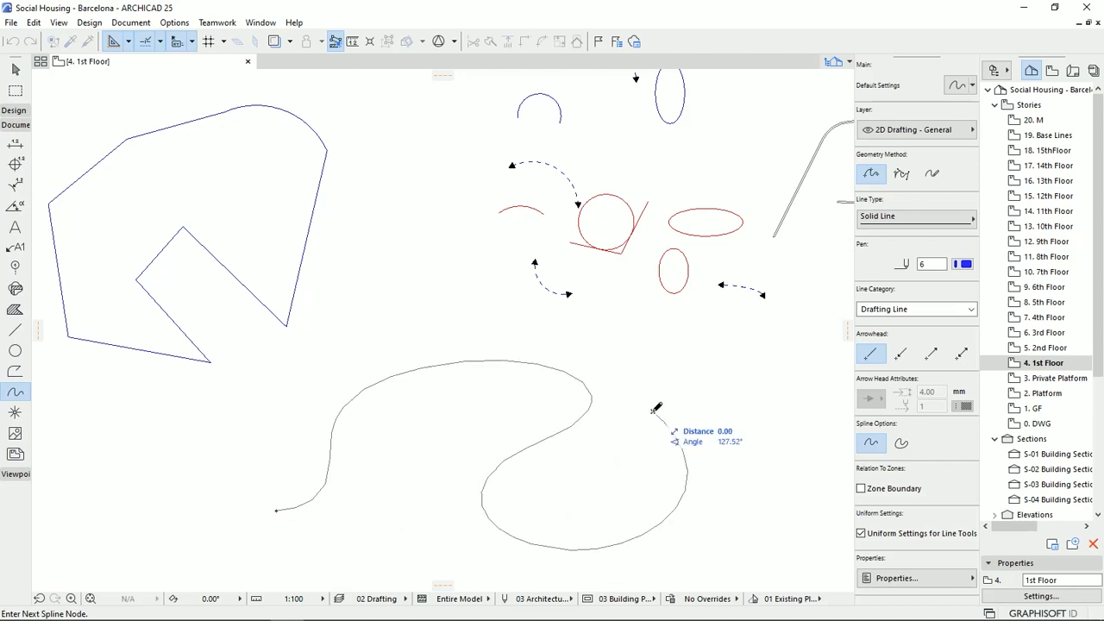
pyautogui.doubleClick(655, 413)
# Select the spline and move the node on its upper-left bend slightly up and outward
pyautogui.moveTo(406, 417); pyautogui.dragTo(308, 372, button='middle')
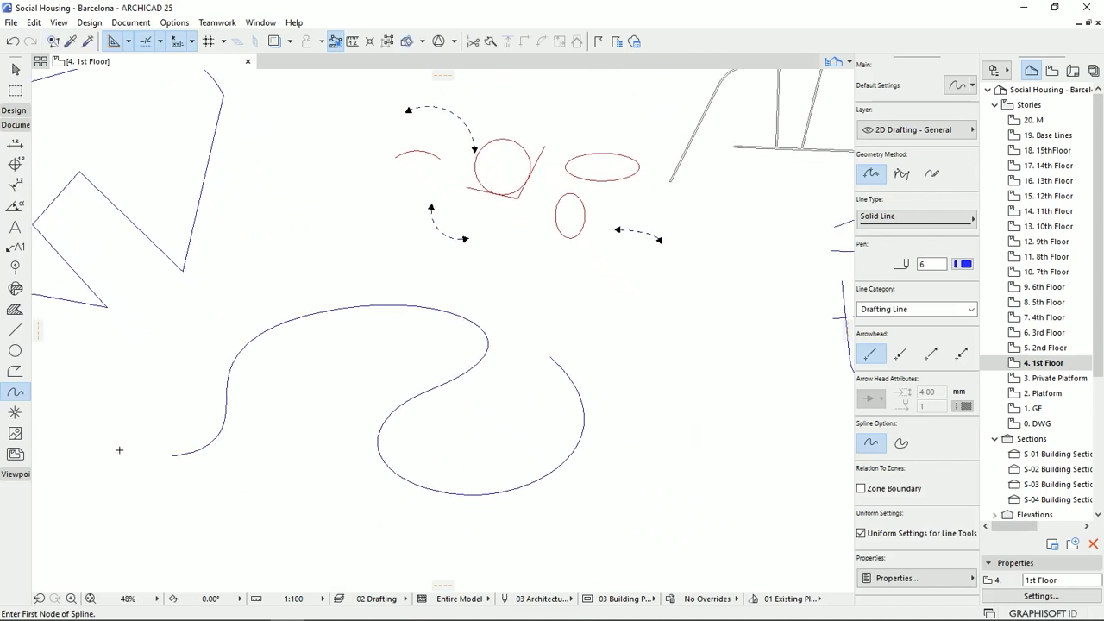
pyautogui.moveTo(484, 475); pyautogui.dragTo(510, 491, button='middle')
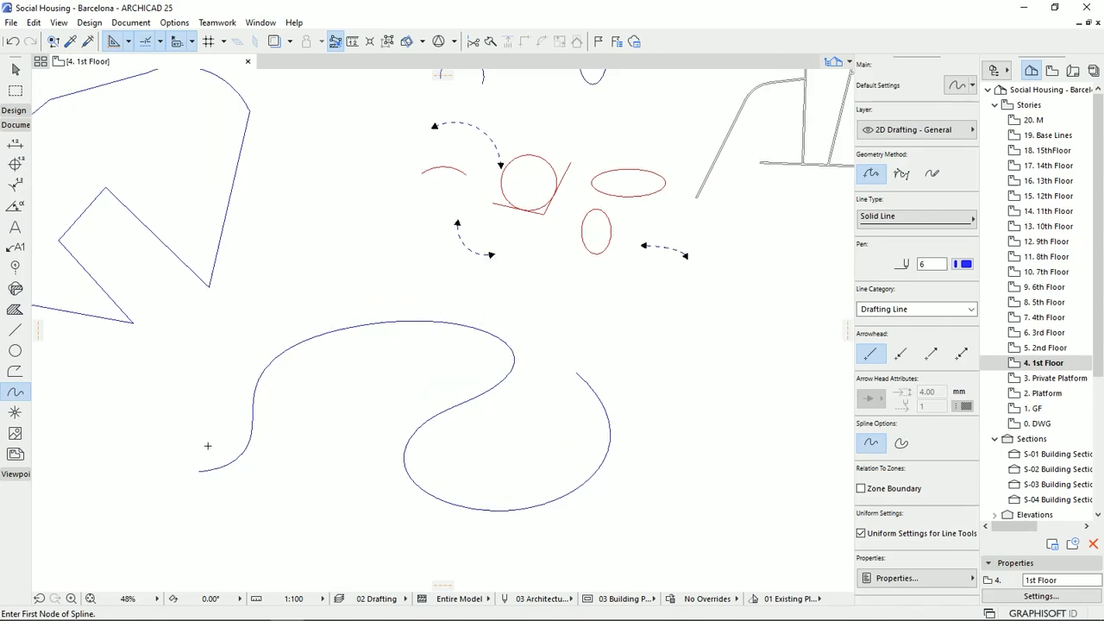
pyautogui.click(14, 69)
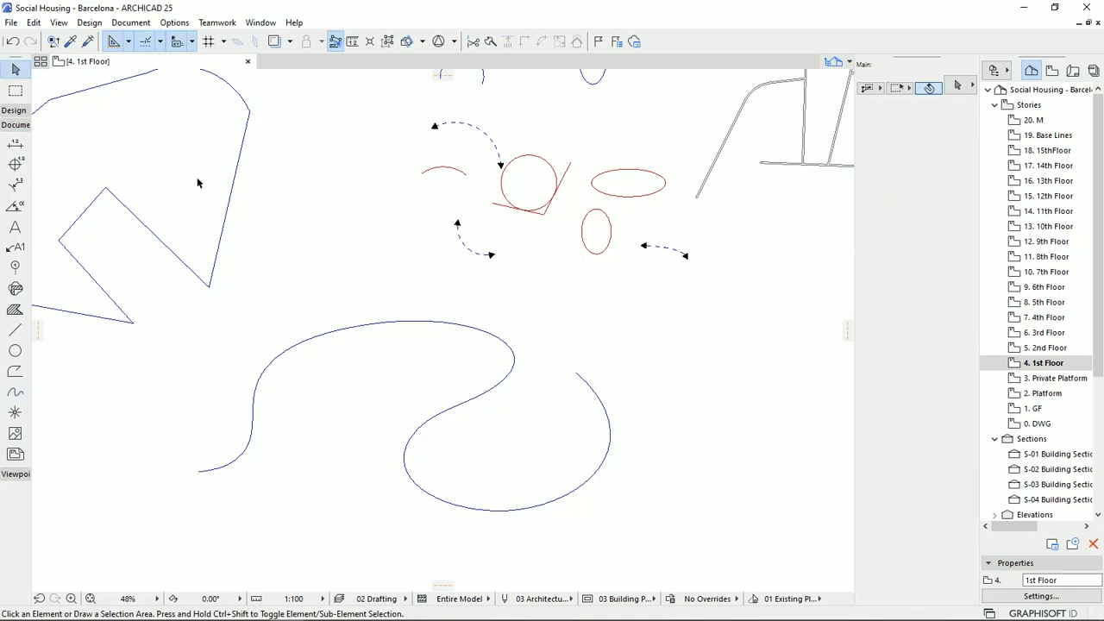
pyautogui.click(458, 320)
pyautogui.click(472, 389)
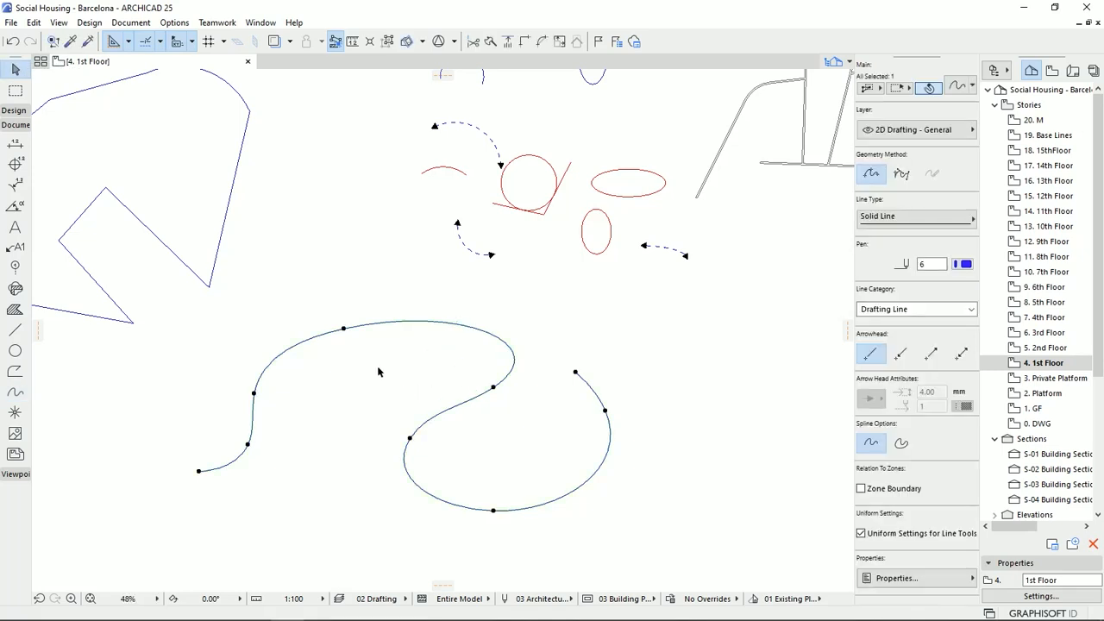
pyautogui.click(345, 331)
pyautogui.click(328, 313)
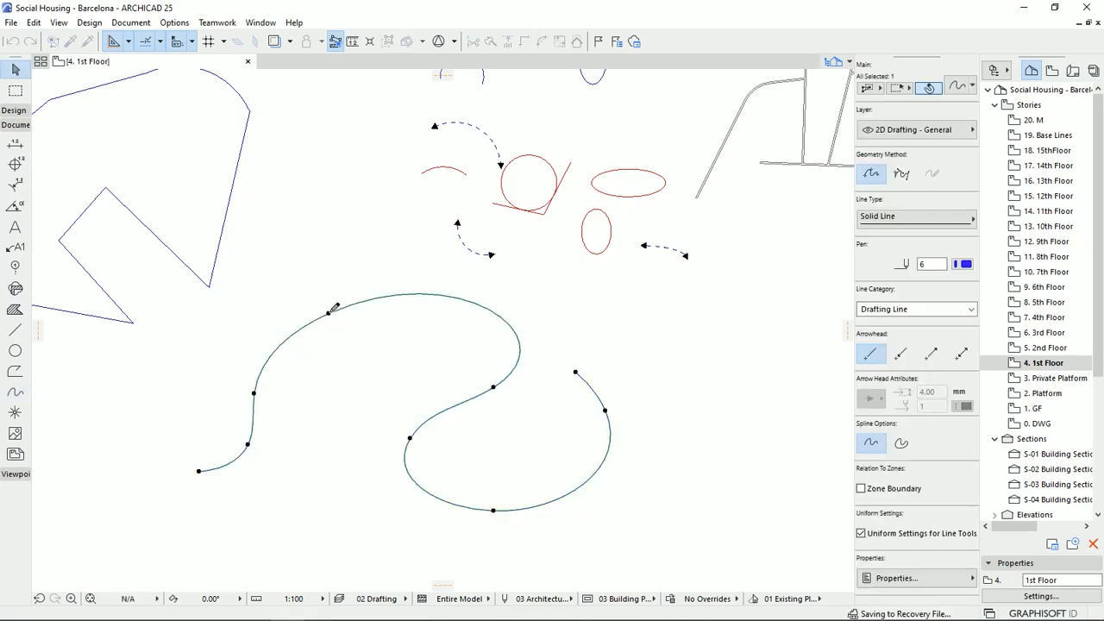
# Insert a new node on the spline's upper-right bend and switch the spline's geometry method to Bezier
pyautogui.click(485, 308)
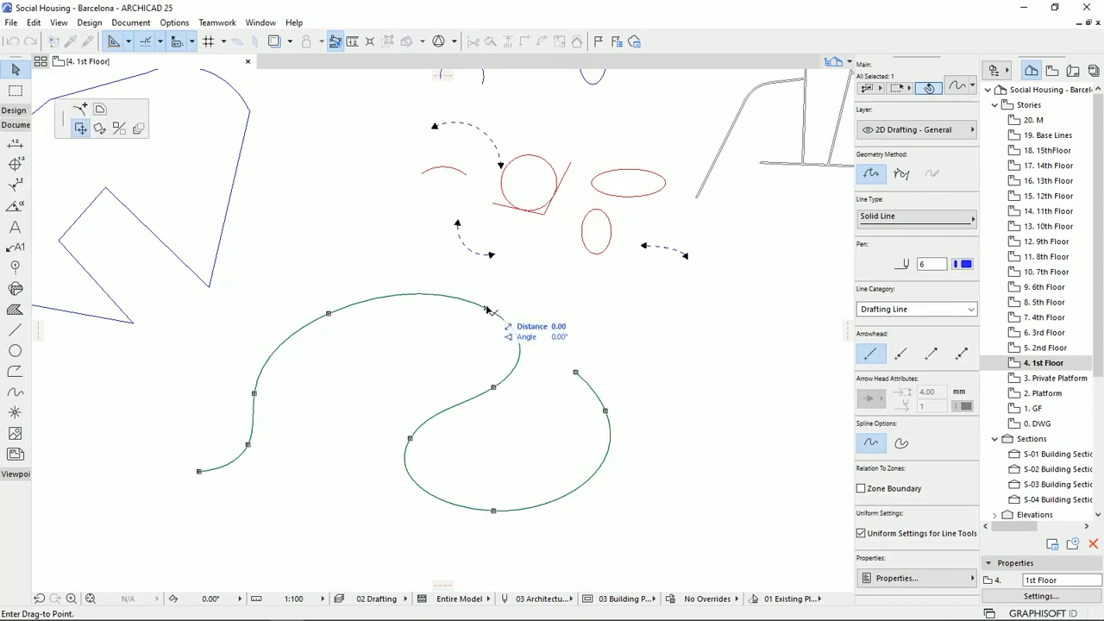
pyautogui.click(80, 109)
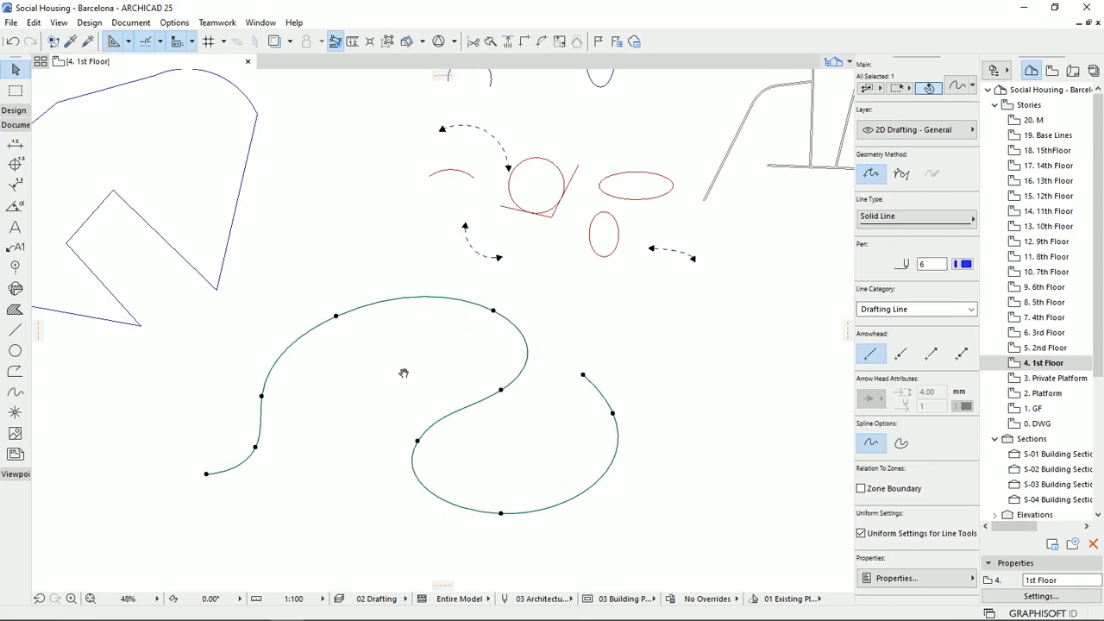
pyautogui.click(902, 175)
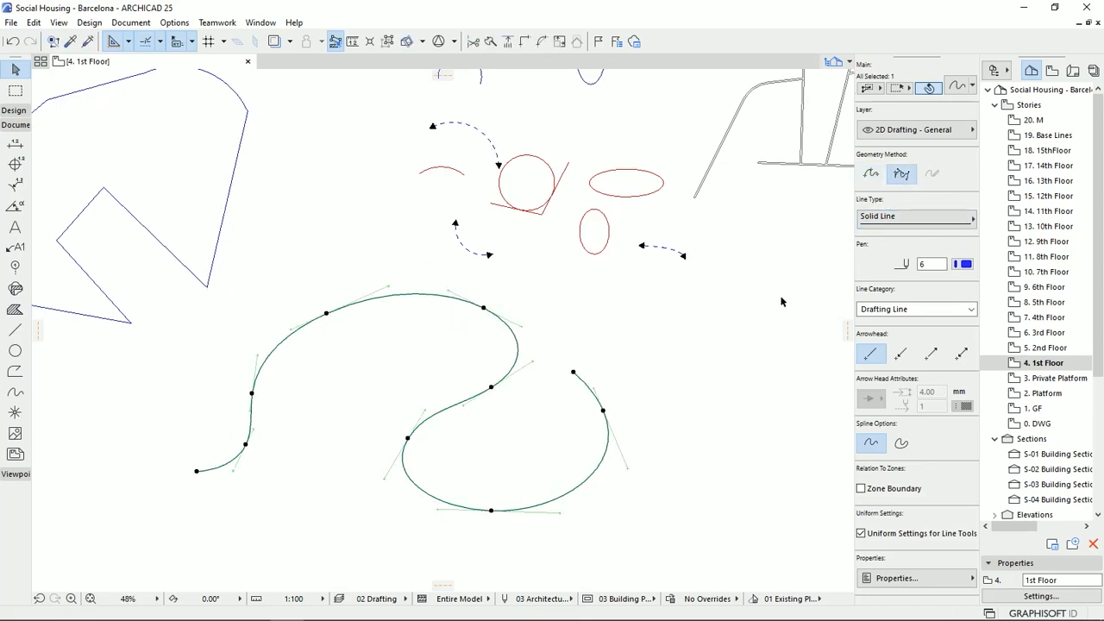
# Stretch the outer tangent handle of the spline's upper-right node upward to bend the curve there
pyautogui.moveTo(458, 428); pyautogui.dragTo(465, 423, button='middle')
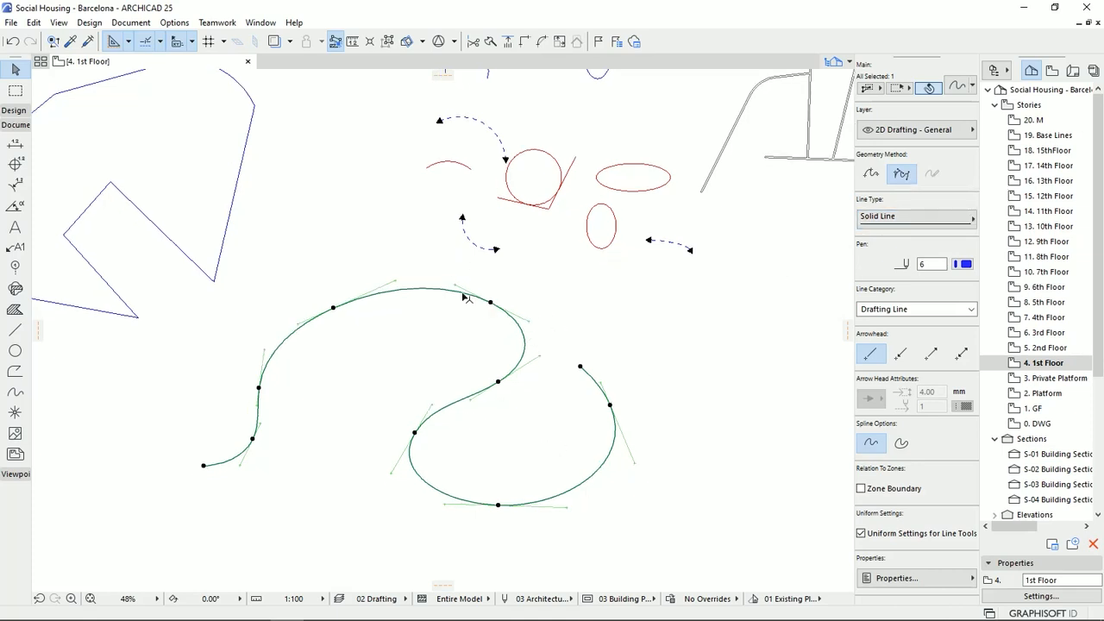
pyautogui.click(534, 326)
pyautogui.click(593, 407)
pyautogui.click(80, 110)
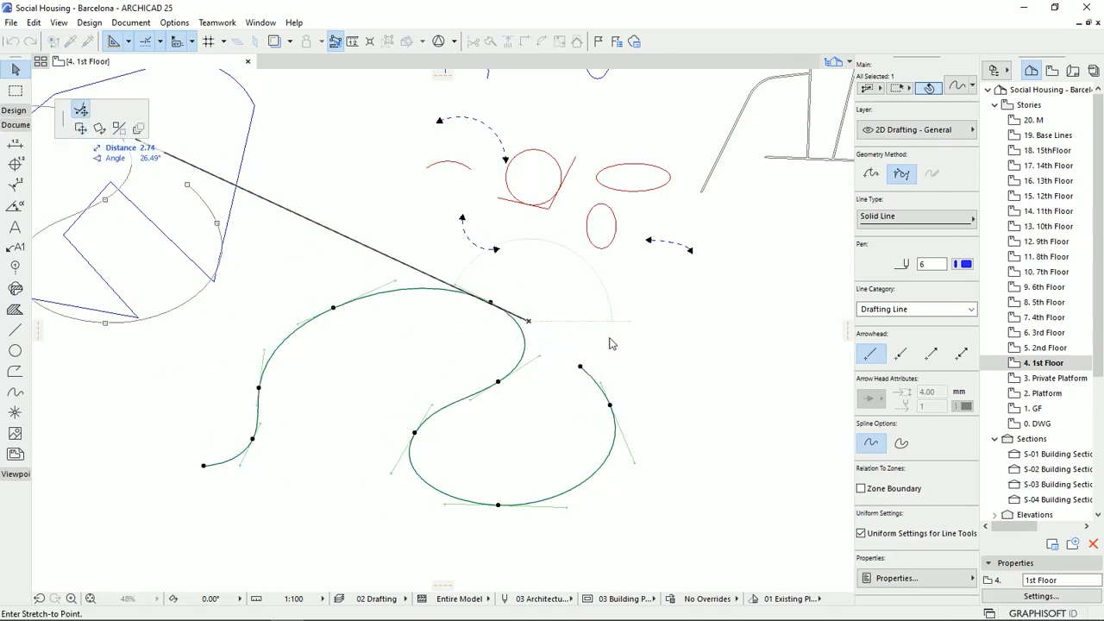
pyautogui.click(554, 268)
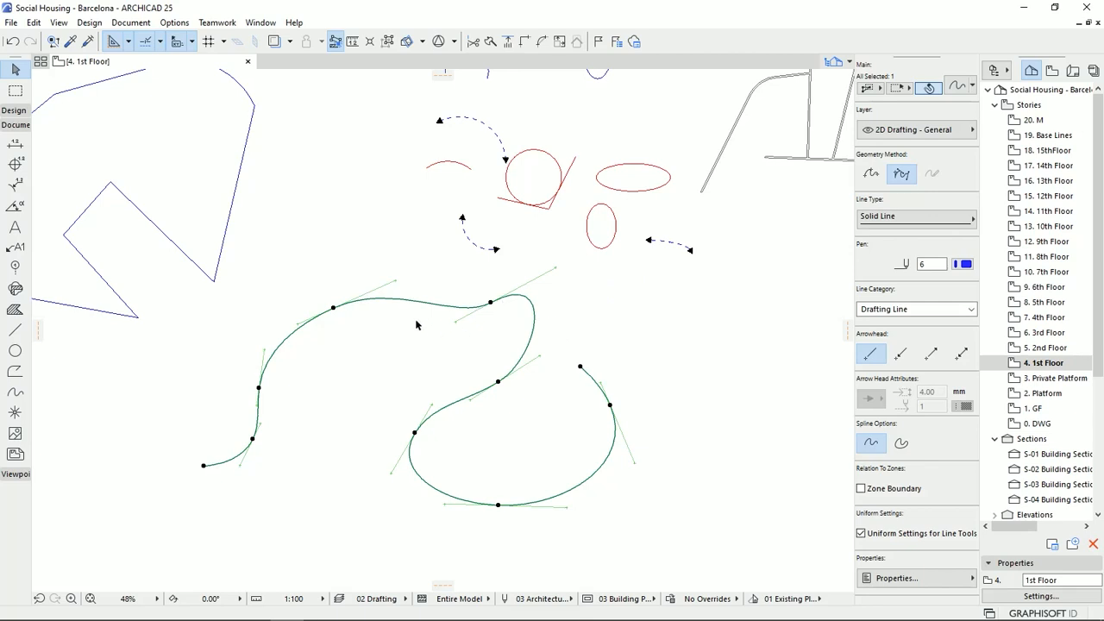
# Stretch the tangent handle of the spline's upper-left node downward to form a dip, and deselect the spline
pyautogui.click(397, 281)
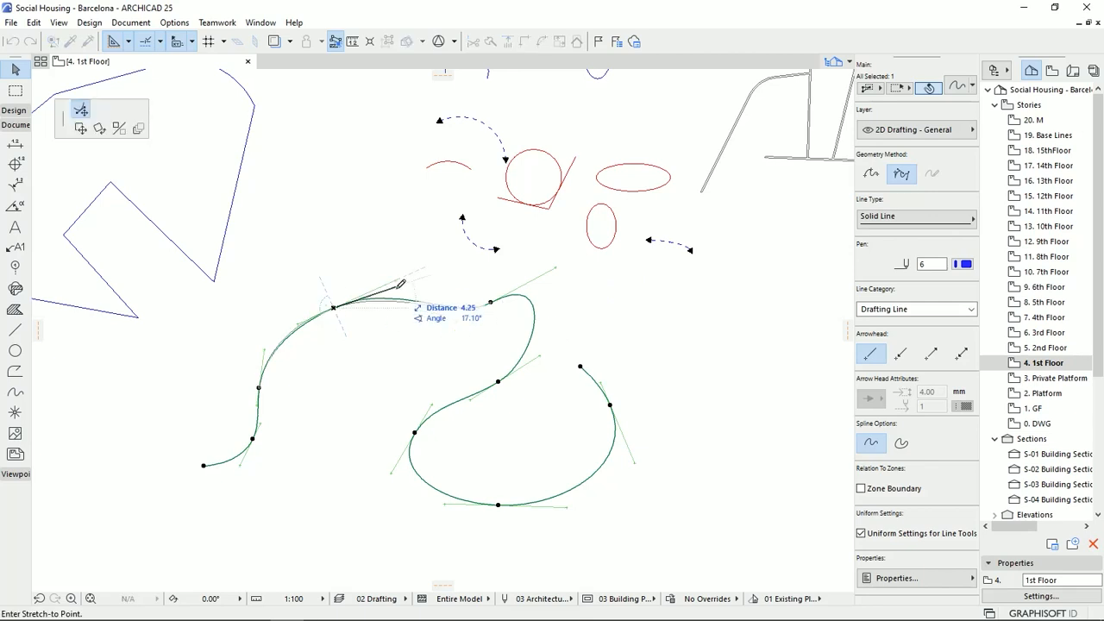
pyautogui.click(372, 348)
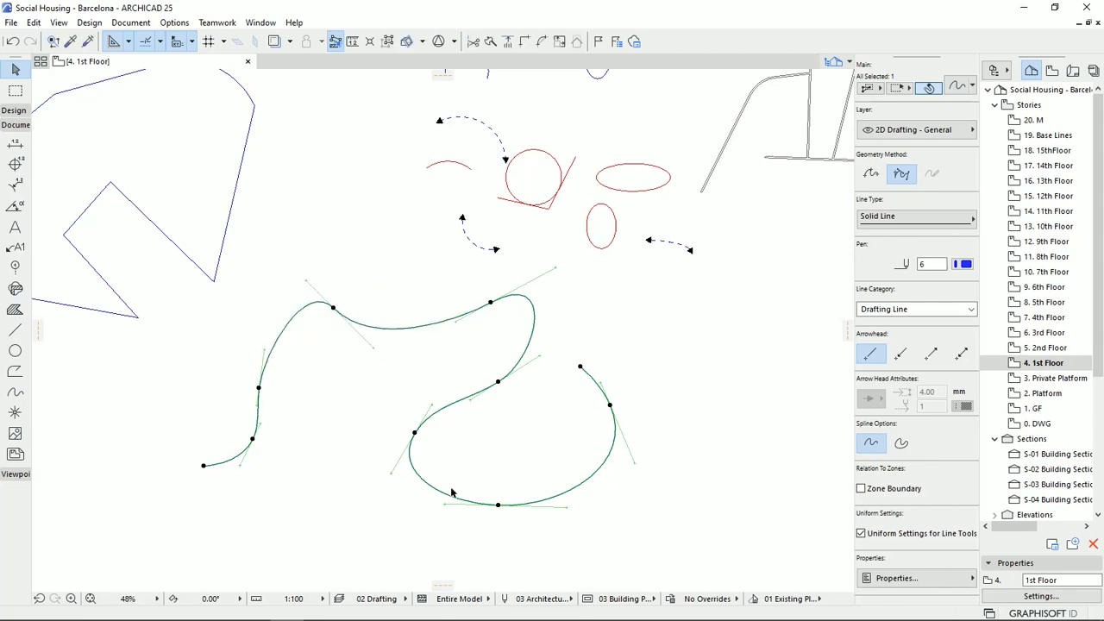
pyautogui.moveTo(531, 425); pyautogui.dragTo(445, 446, button='middle')
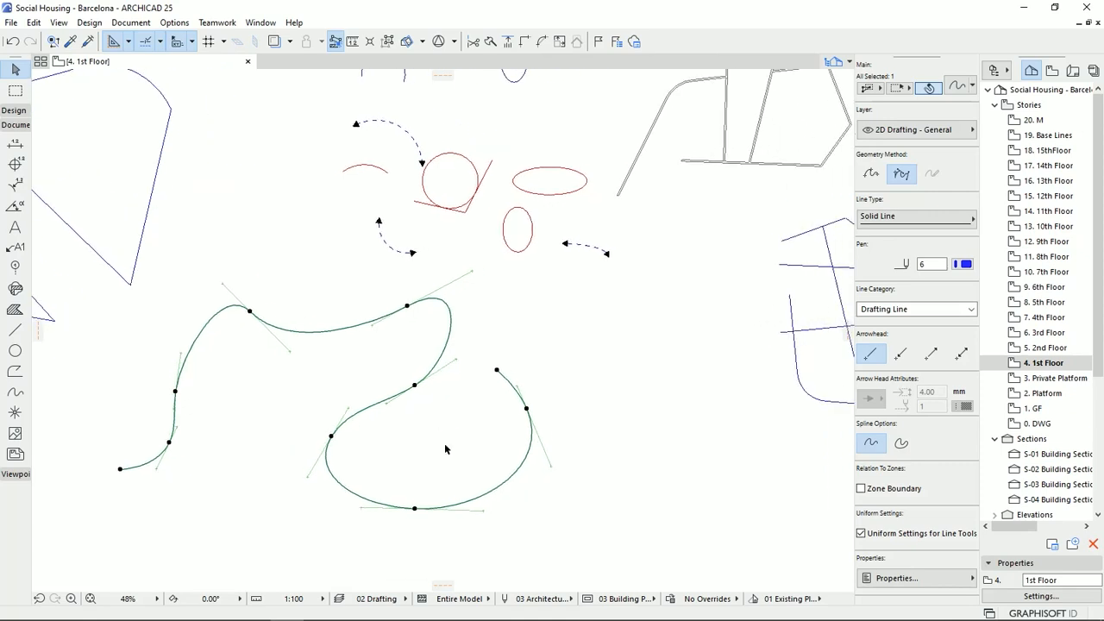
pyautogui.click(616, 469)
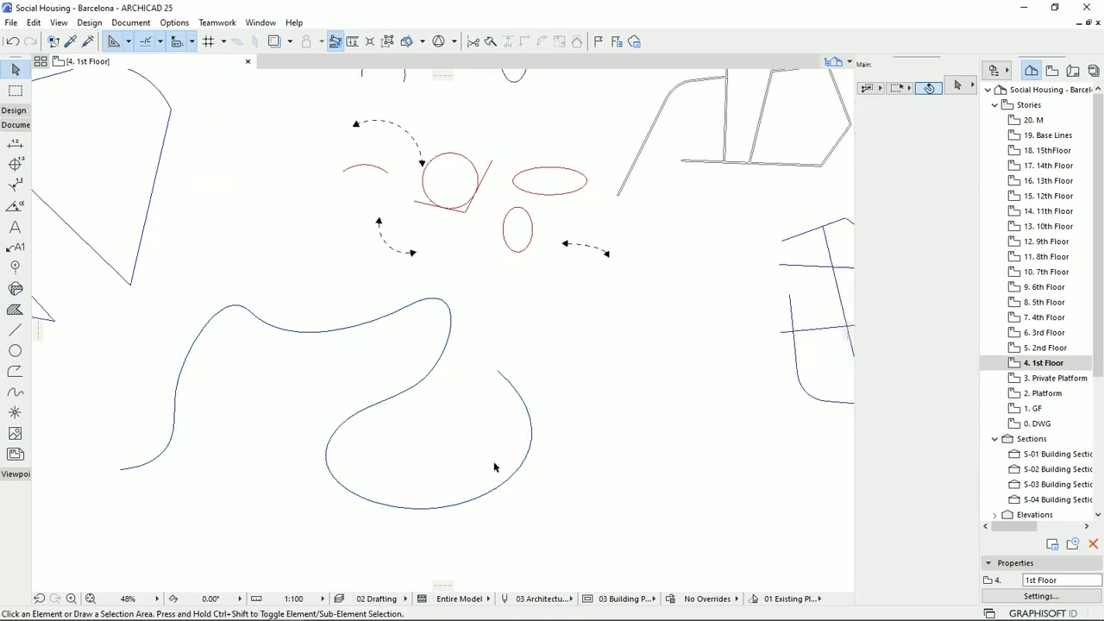
pyautogui.moveTo(558, 343); pyautogui.dragTo(508, 330, button='middle')
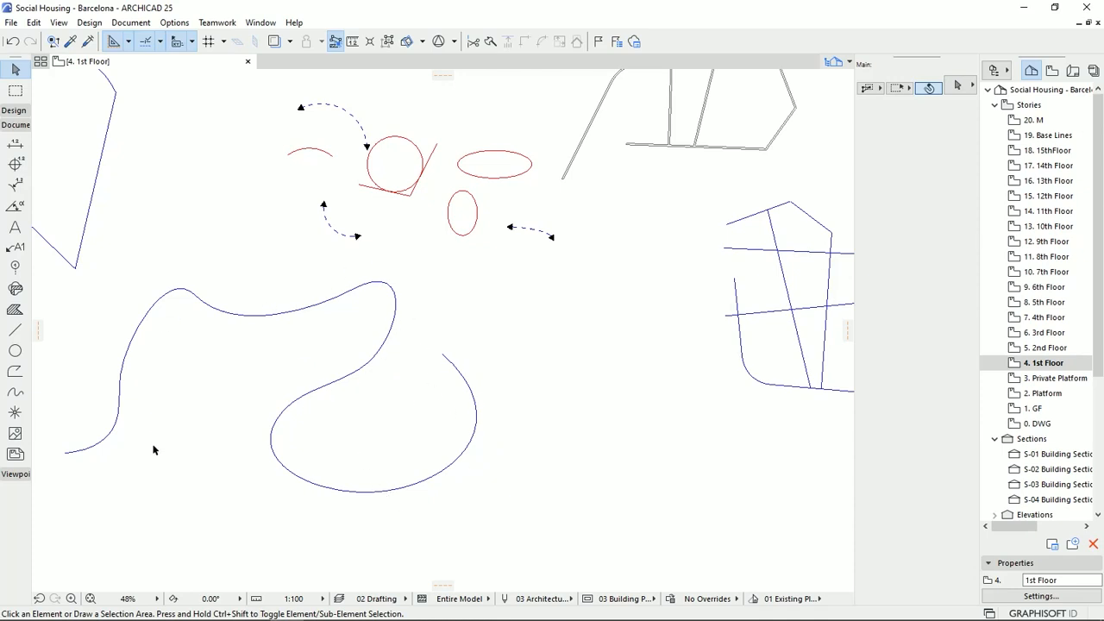
# Draw an open natural spline with five nodes in the empty area below the existing curved spline, forming a hooked arch
pyautogui.moveTo(193, 399); pyautogui.dragTo(320, 427, button='middle')
pyautogui.click(15, 392)
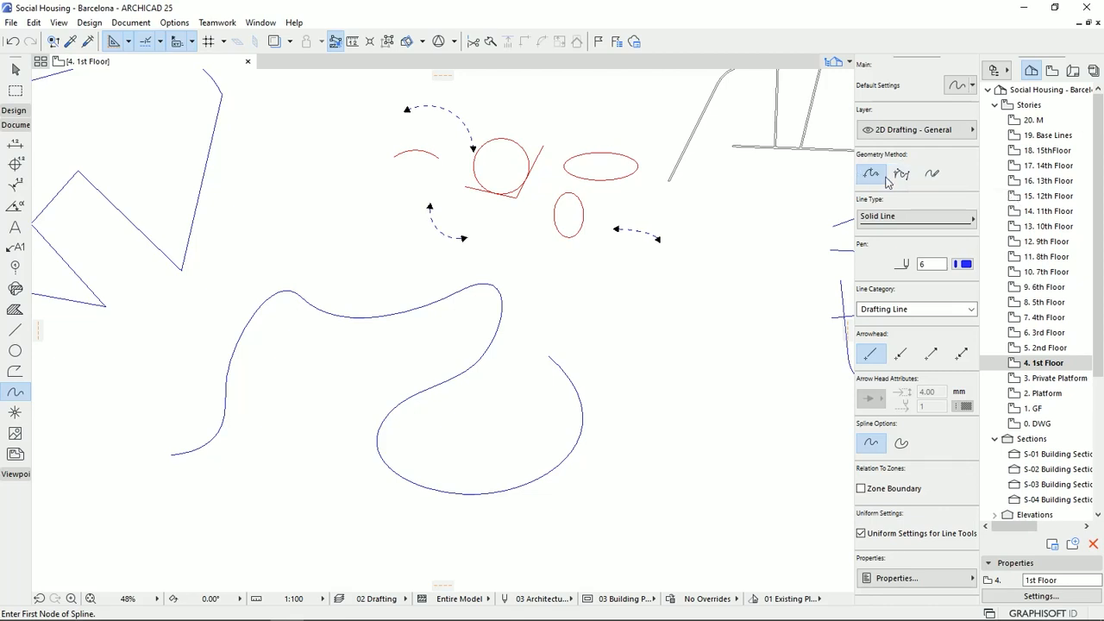
pyautogui.moveTo(750, 385); pyautogui.dragTo(551, 320, button='middle')
pyautogui.click(405, 552)
pyautogui.click(454, 448)
pyautogui.click(582, 467)
pyautogui.click(611, 557)
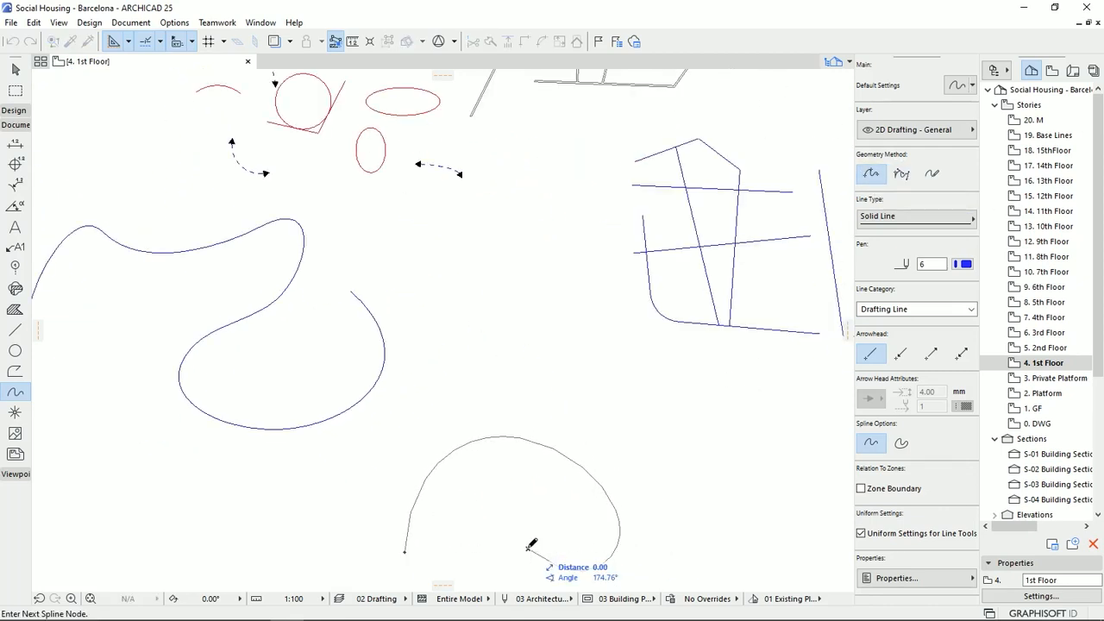
pyautogui.doubleClick(530, 547)
# Draw an open seven-node spline with straight segments beside the arch, using the Bezier geometry method
pyautogui.press('g')
pyautogui.moveTo(694, 448); pyautogui.dragTo(364, 372, button='middle')
pyautogui.click(392, 432)
pyautogui.click(424, 348)
pyautogui.click(544, 368)
pyautogui.click(440, 557)
pyautogui.click(397, 509)
pyautogui.click(349, 501)
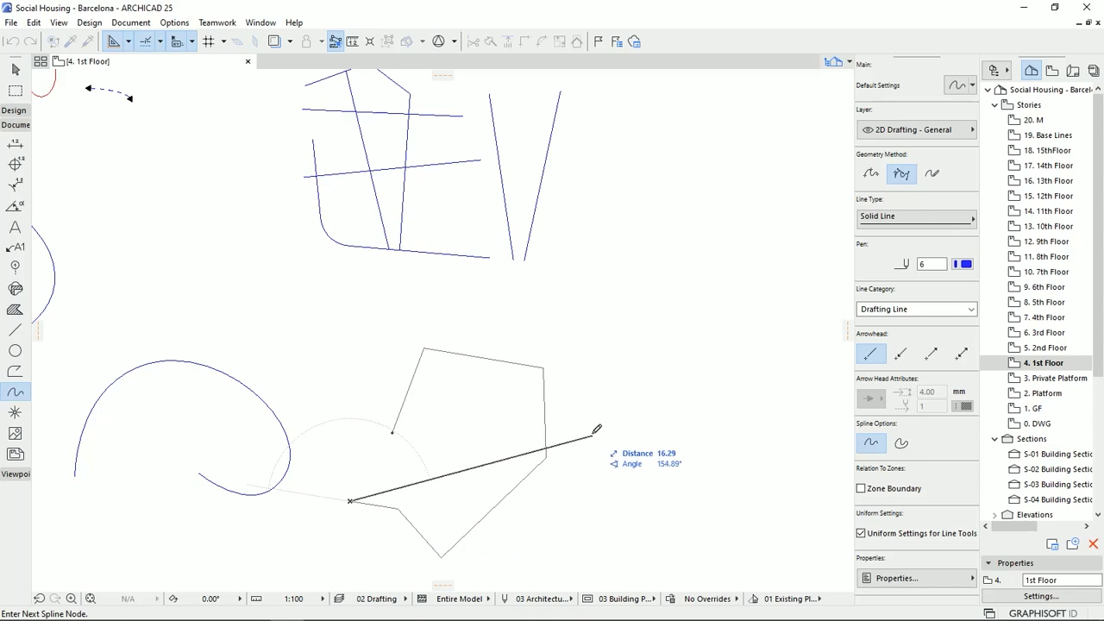
pyautogui.click(352, 498)
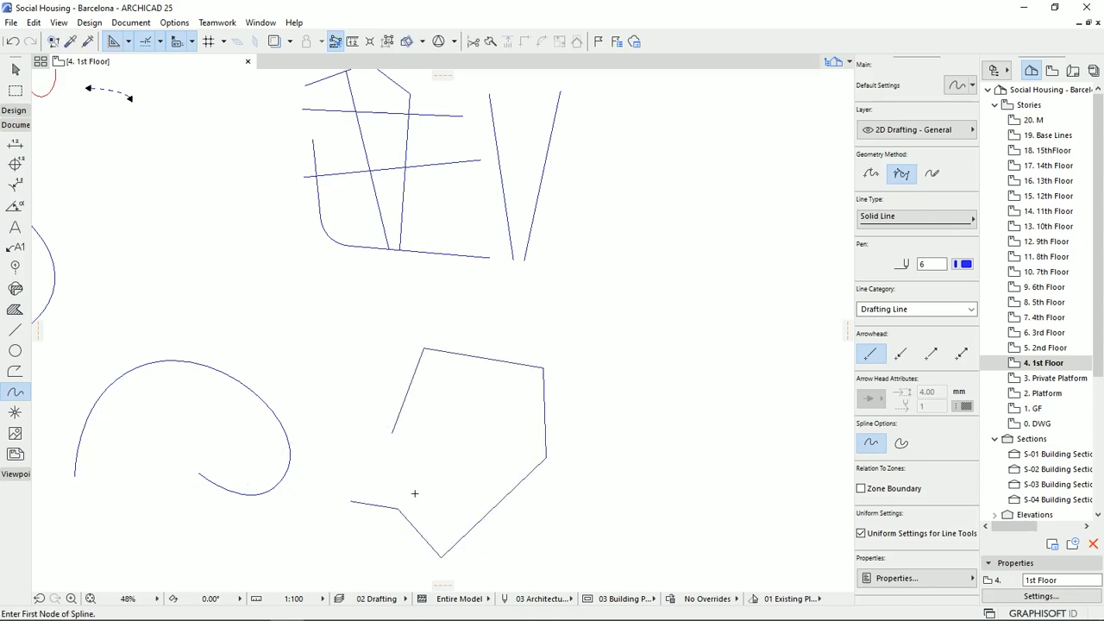
# Select the new Bezier spline and pull a tangent handle out of its upper-left node to the left, curving the adjacent segment
pyautogui.click(14, 69)
pyautogui.click(451, 354)
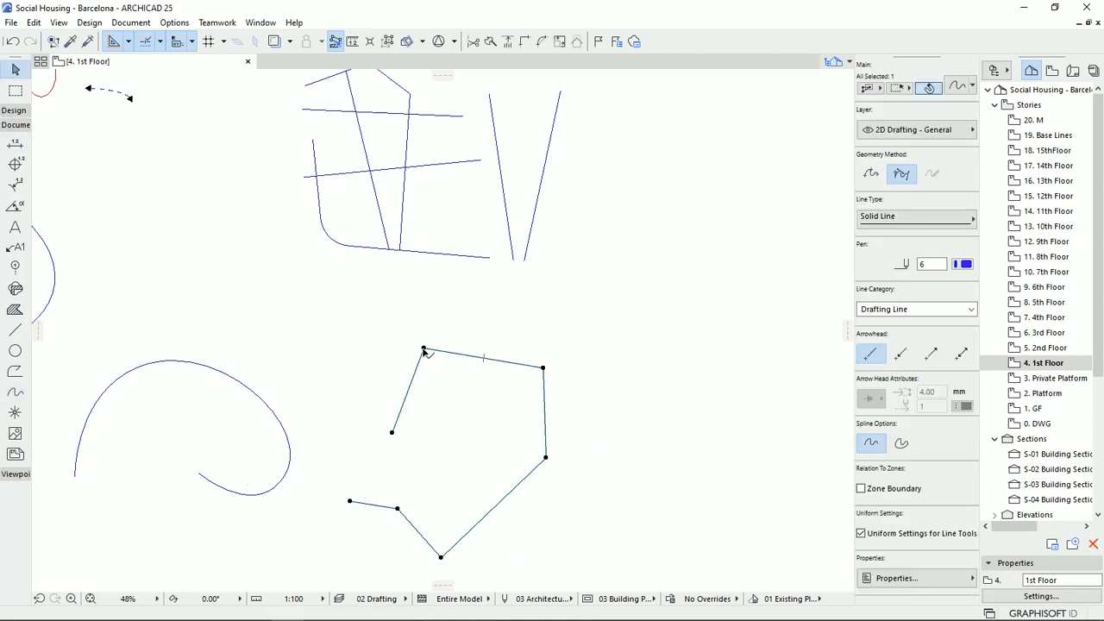
pyautogui.click(425, 347)
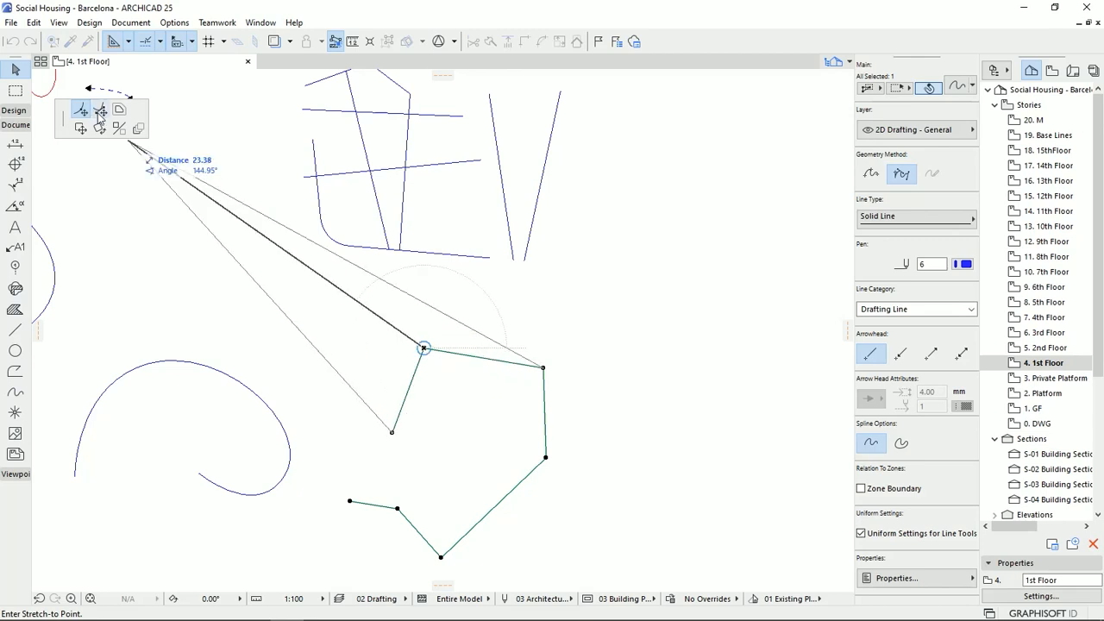
pyautogui.click(100, 111)
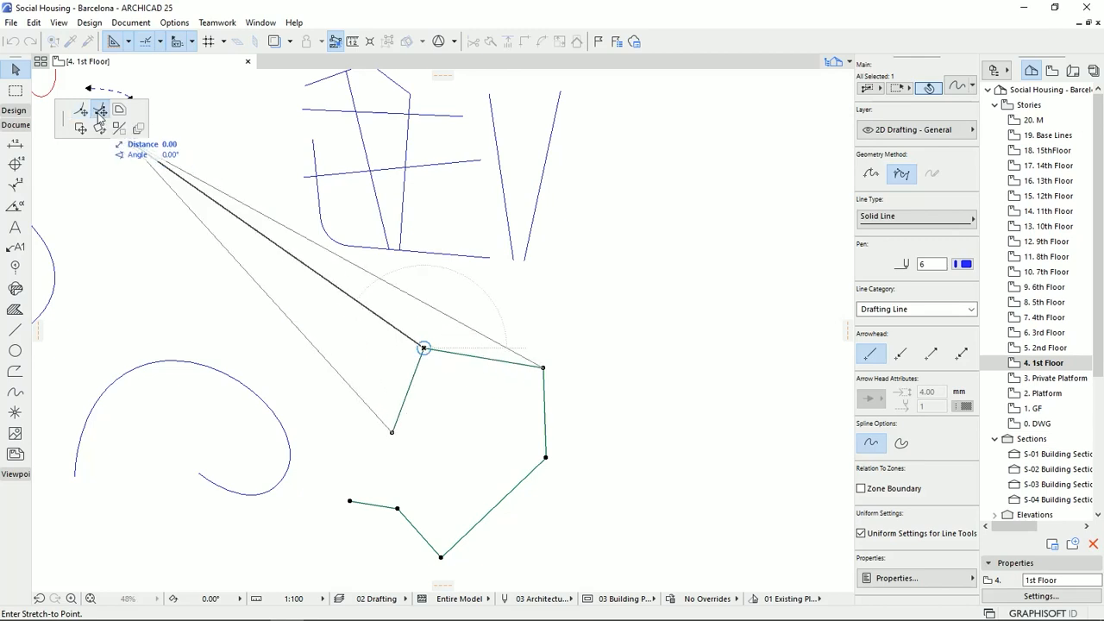
pyautogui.click(375, 355)
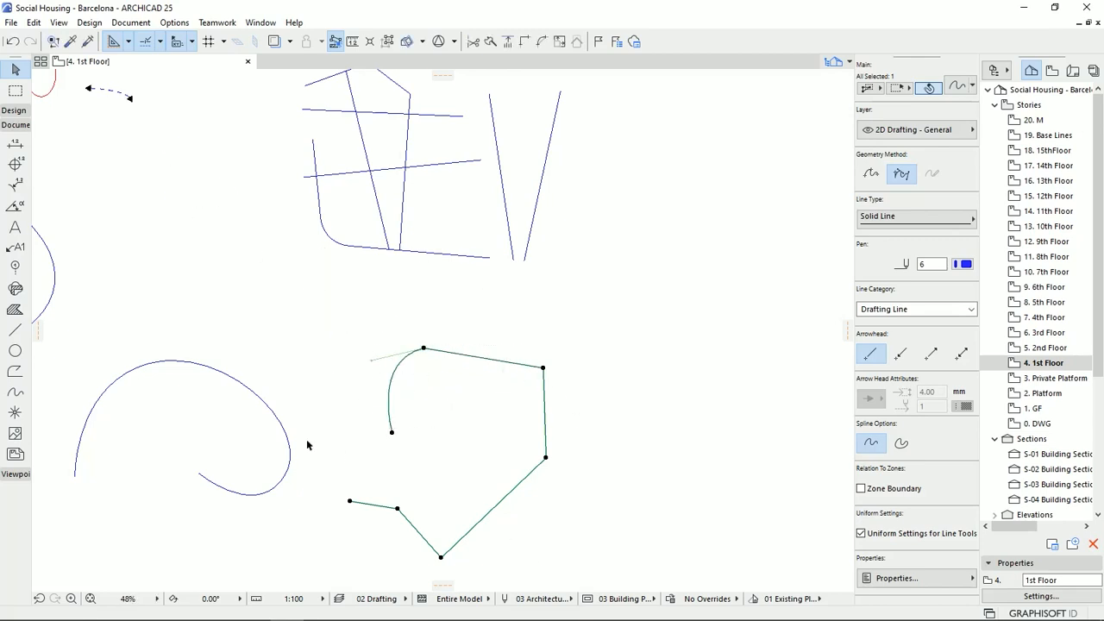
# Pull a second tangent handle out of the upper-left node to the right to curve the upper segment, and deselect the spline
pyautogui.moveTo(307, 439); pyautogui.dragTo(365, 423, button='middle')
pyautogui.click(480, 339)
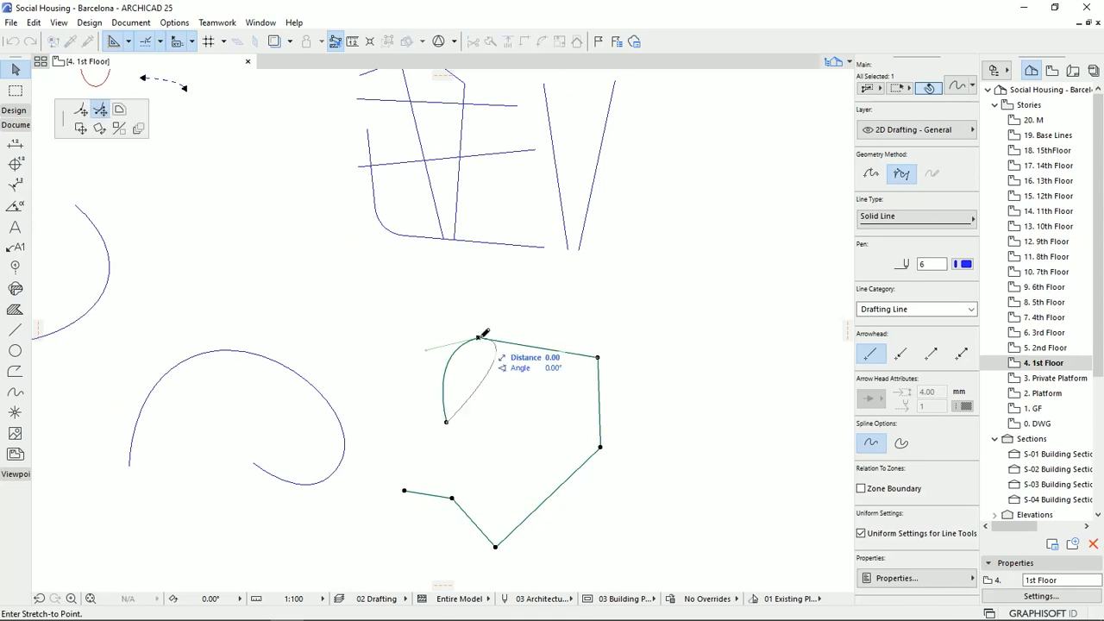
pyautogui.click(527, 324)
pyautogui.moveTo(508, 404); pyautogui.dragTo(442, 314, button='middle')
pyautogui.press('Escape')
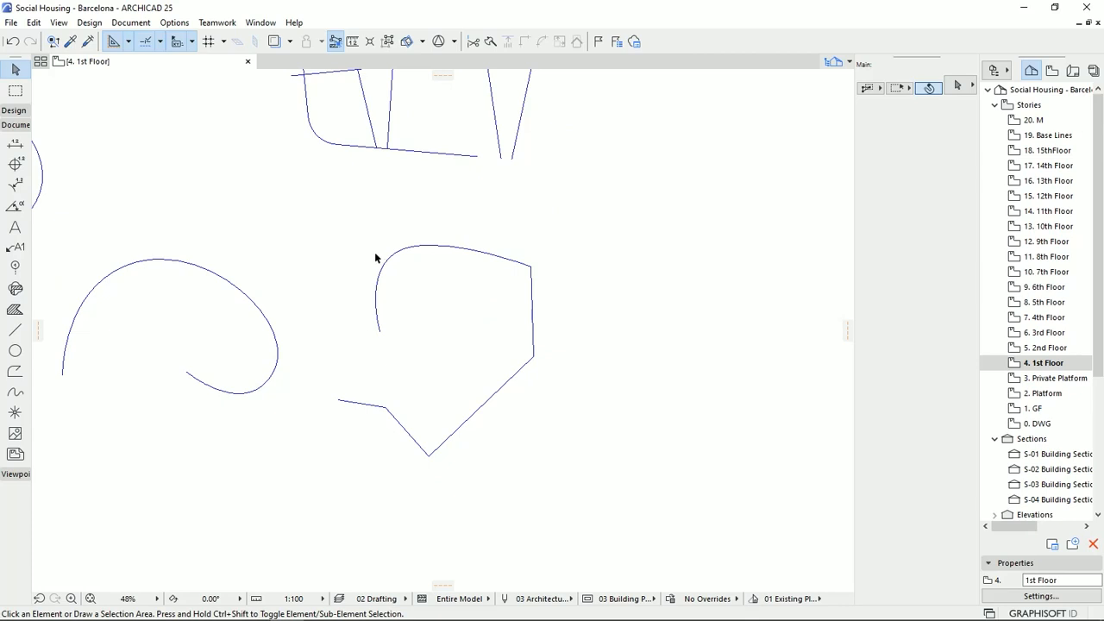
# Reselect the Bezier spline and stretch the upper-left node's right tangent handle upward to make the upper segment bulge more
pyautogui.click(529, 356)
pyautogui.moveTo(537, 337); pyautogui.dragTo(549, 351, button='middle')
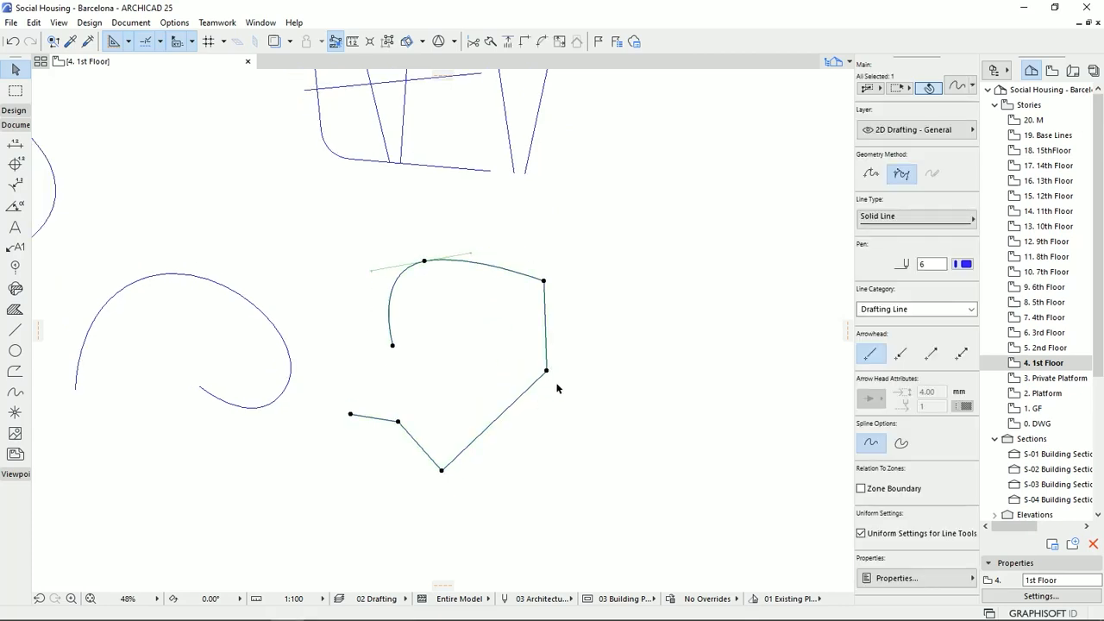
pyautogui.press('Escape')
pyautogui.click(429, 260)
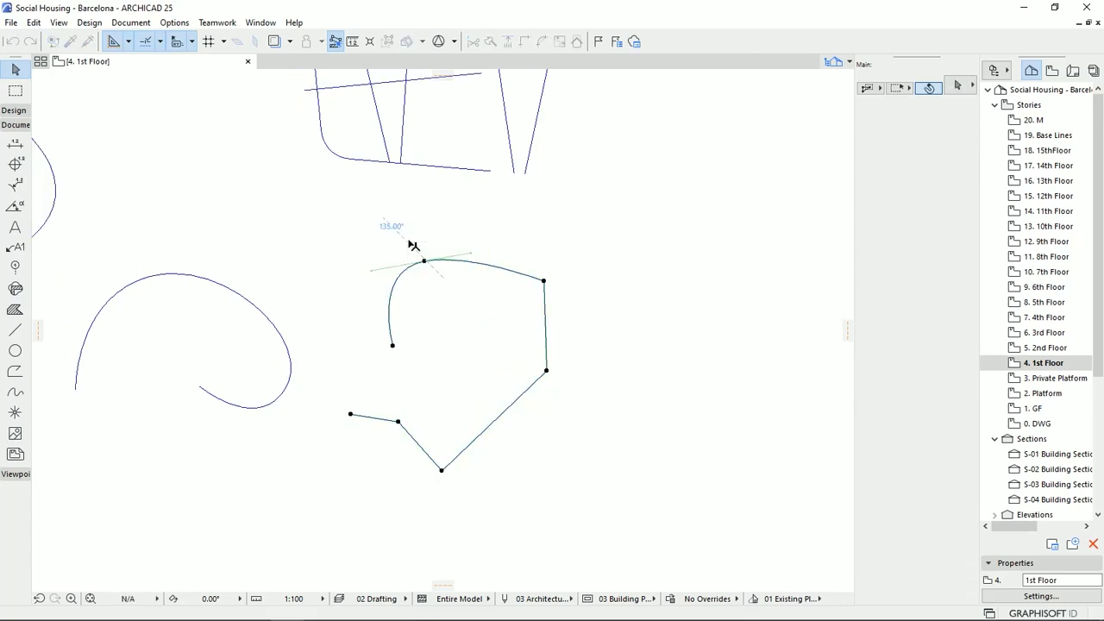
pyautogui.click(474, 256)
pyautogui.click(481, 233)
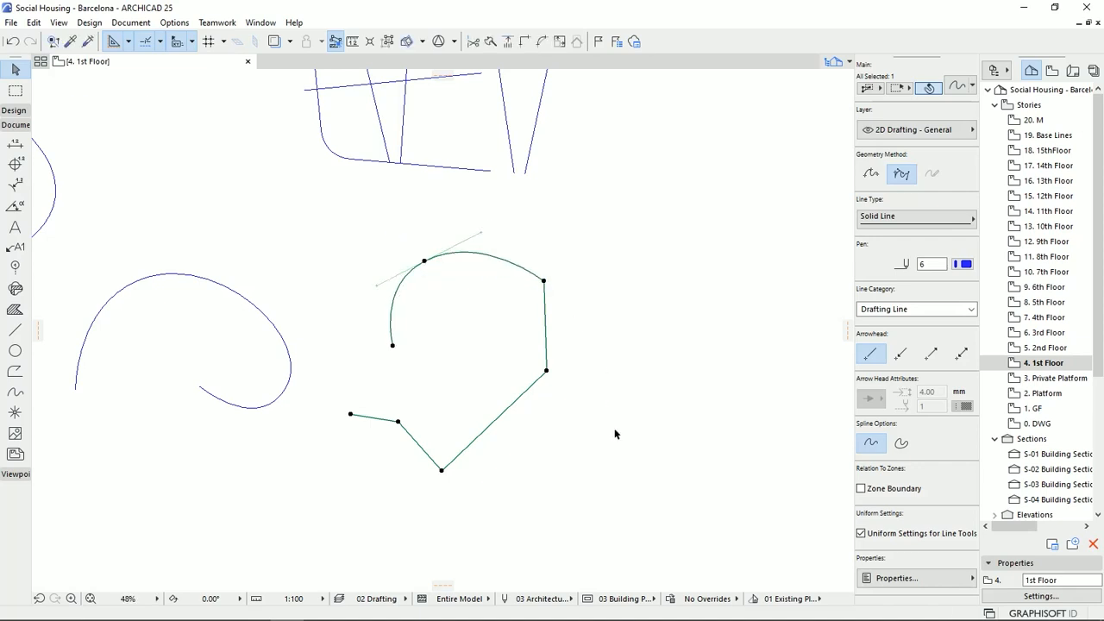
# Pull tangent handles out of the lower-right node, one upward and one downward, to curve both adjoining segments
pyautogui.click(547, 373)
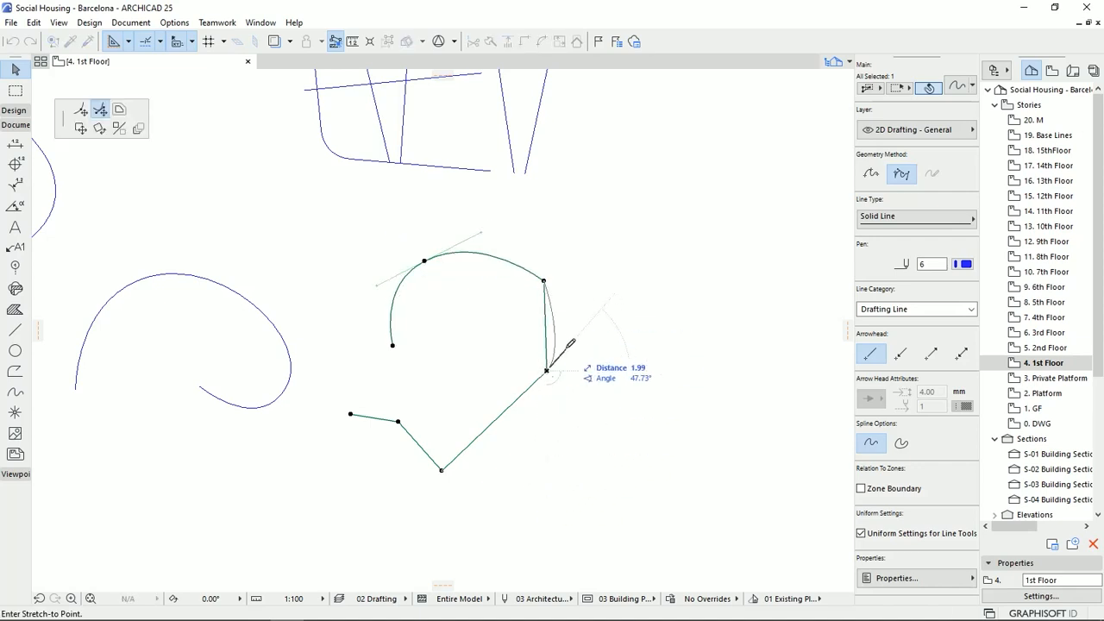
pyautogui.click(570, 338)
pyautogui.click(547, 373)
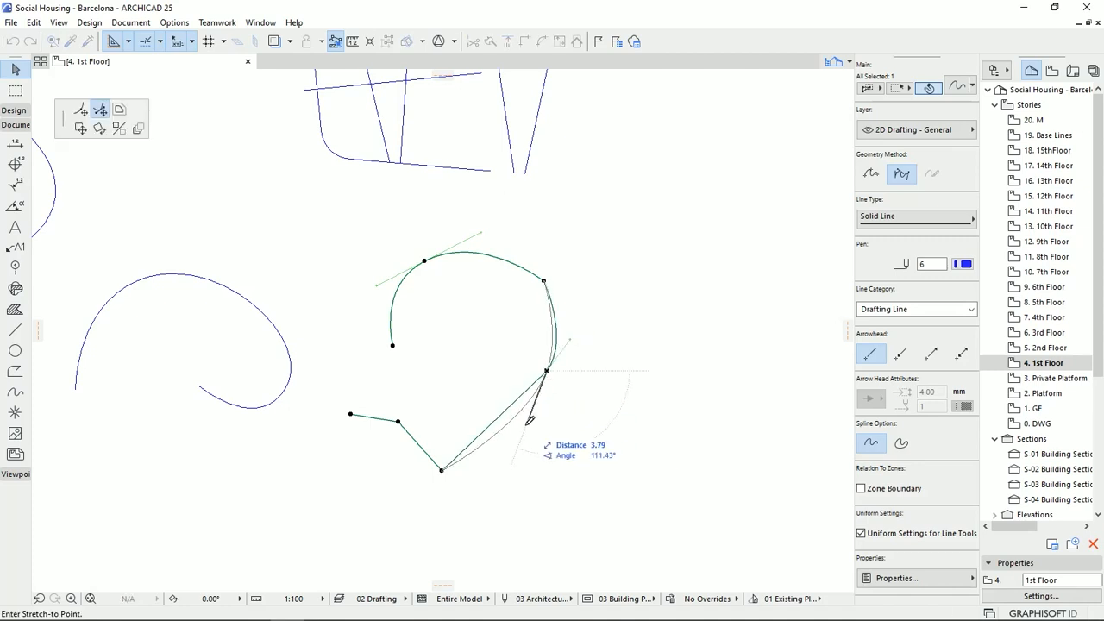
pyautogui.click(518, 429)
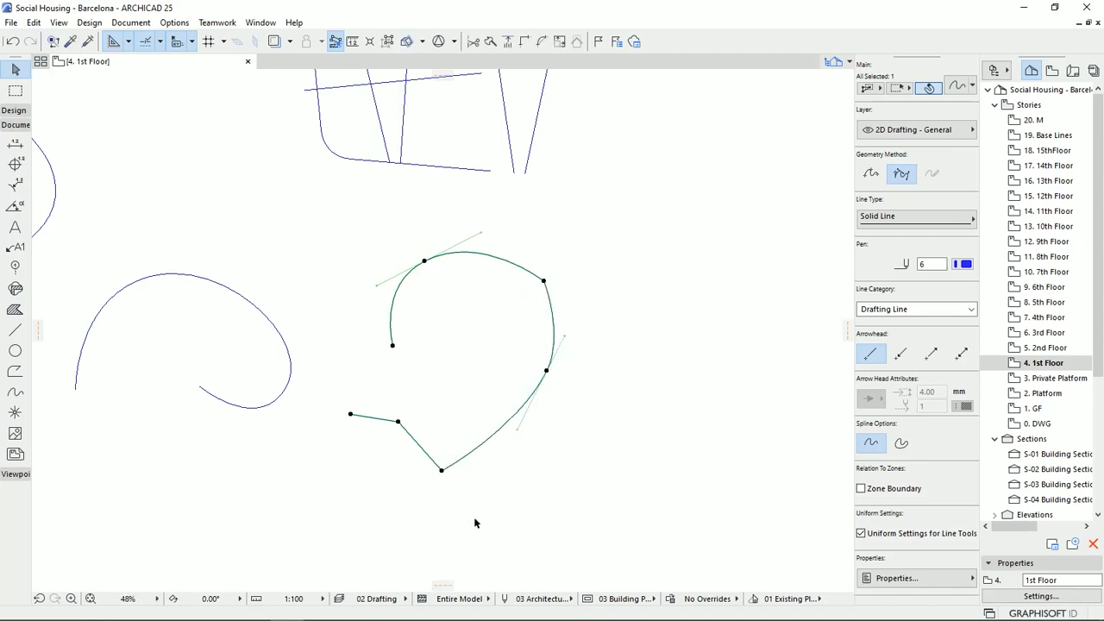
# Move the spline's upper-right node up and outward to form a sharper corner, and deselect the spline
pyautogui.click(544, 281)
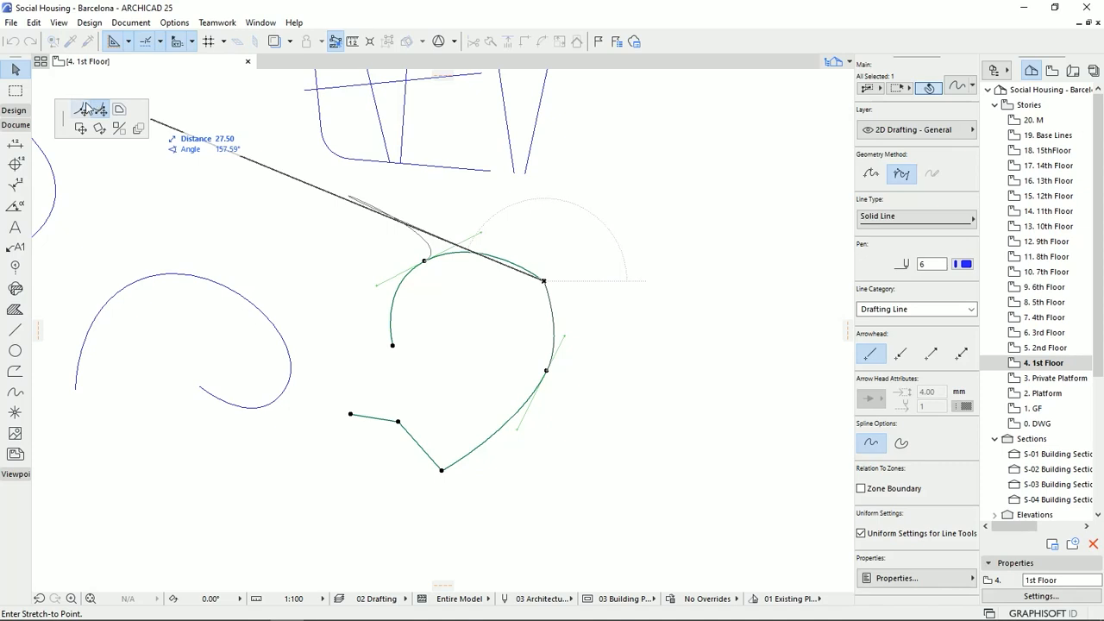
pyautogui.click(565, 251)
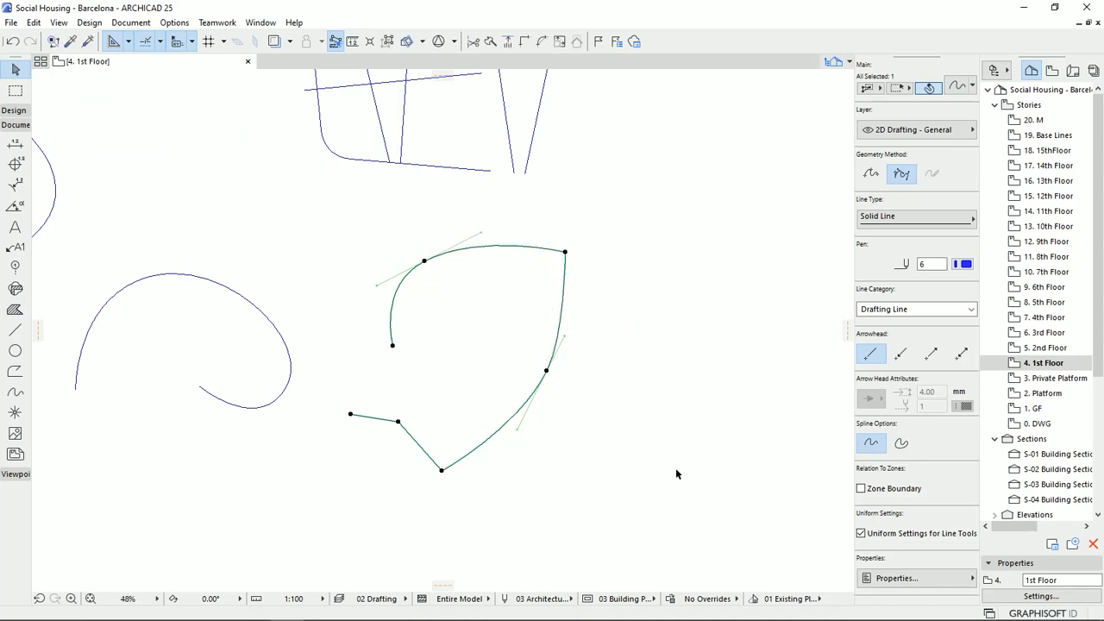
pyautogui.click(505, 327)
pyautogui.moveTo(585, 438); pyautogui.dragTo(609, 441, button='middle')
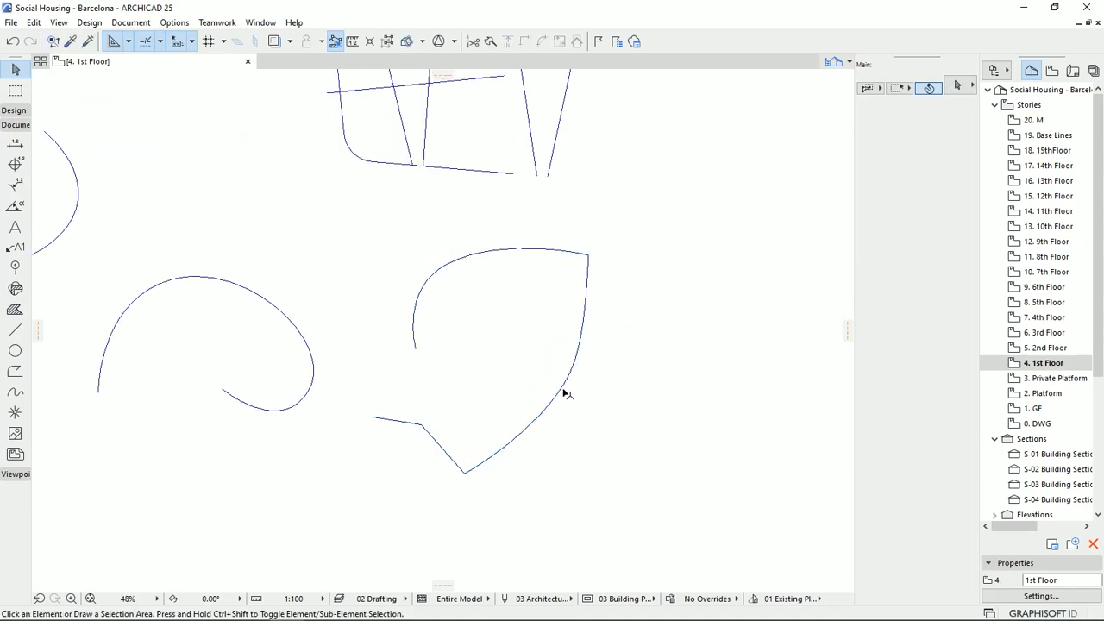
# Select the Bezier spline, stretch its lower-left end node farther left and slightly down, and deselect it
pyautogui.click(392, 421)
pyautogui.click(374, 419)
pyautogui.click(343, 431)
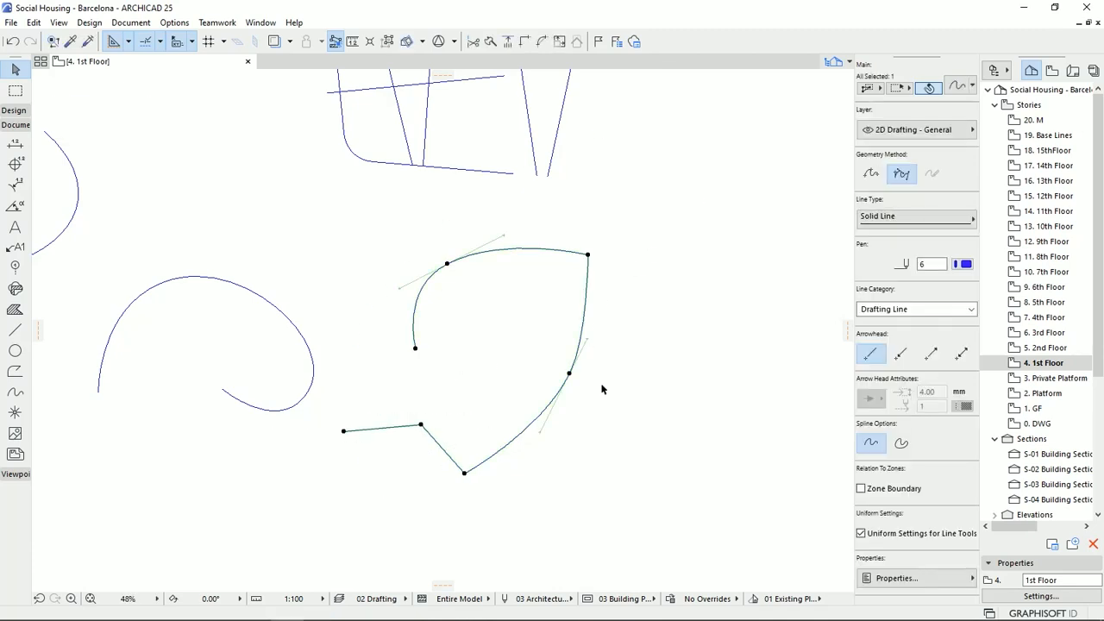
pyautogui.moveTo(689, 300); pyautogui.dragTo(562, 307, button='middle')
pyautogui.click(537, 322)
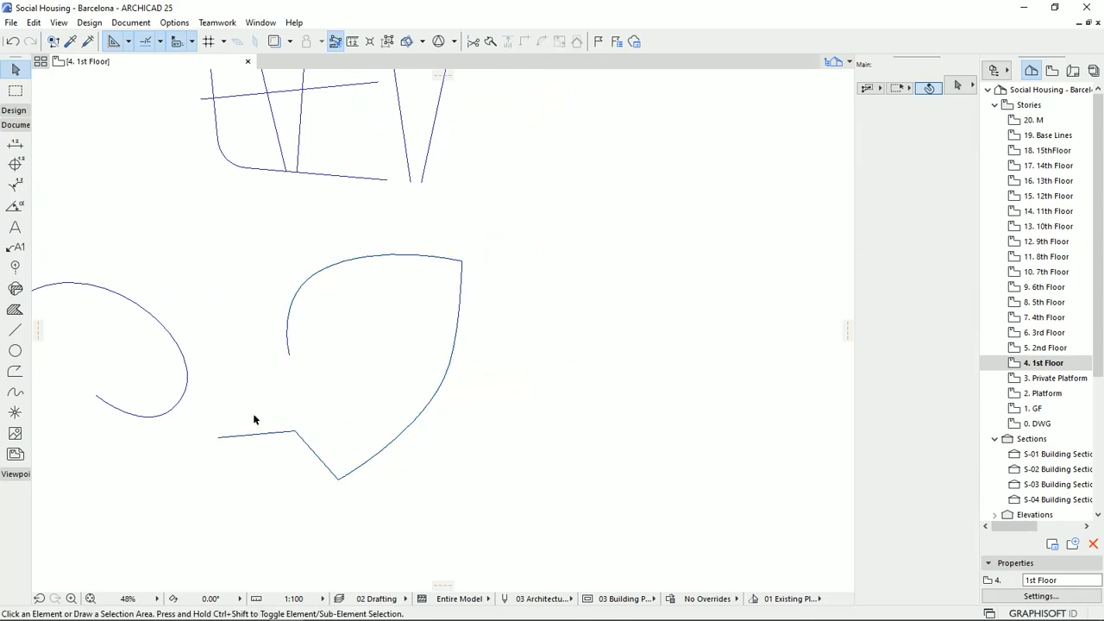
# Draw a wavy, nearly closed freehand spline in the empty area beside the Bezier spline
pyautogui.click(15, 392)
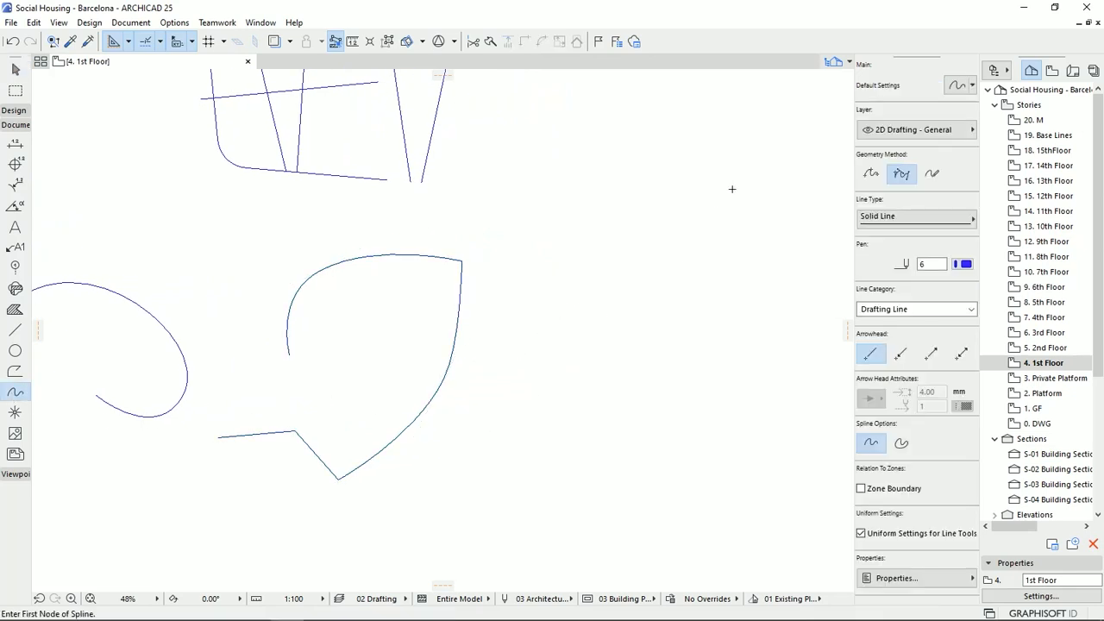
pyautogui.click(932, 173)
pyautogui.moveTo(519, 396); pyautogui.dragTo(405, 400, button='middle')
pyautogui.scroll(-5, 405, 399)
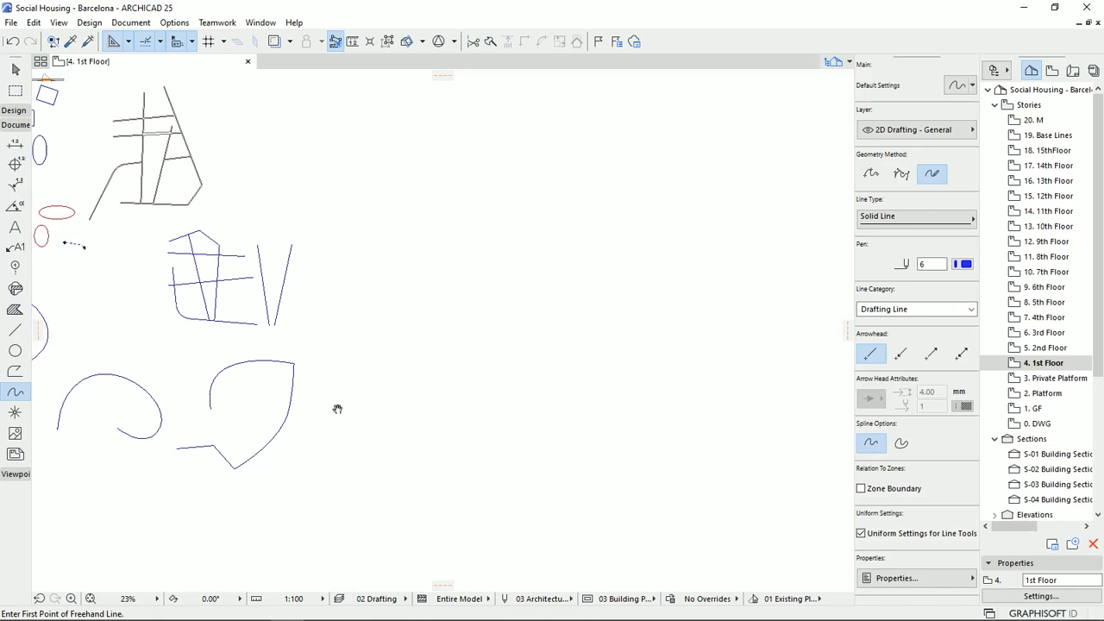
pyautogui.moveTo(379, 441)
pyautogui.mouseDown()
pyautogui.moveTo(435, 391)
pyautogui.moveTo(420, 310)
pyautogui.moveTo(525, 317)
pyautogui.moveTo(557, 352)
pyautogui.moveTo(514, 423)
pyautogui.moveTo(520, 458)
pyautogui.moveTo(466, 454)
pyautogui.moveTo(385, 520)
pyautogui.moveTo(415, 461)
pyautogui.mouseUp()
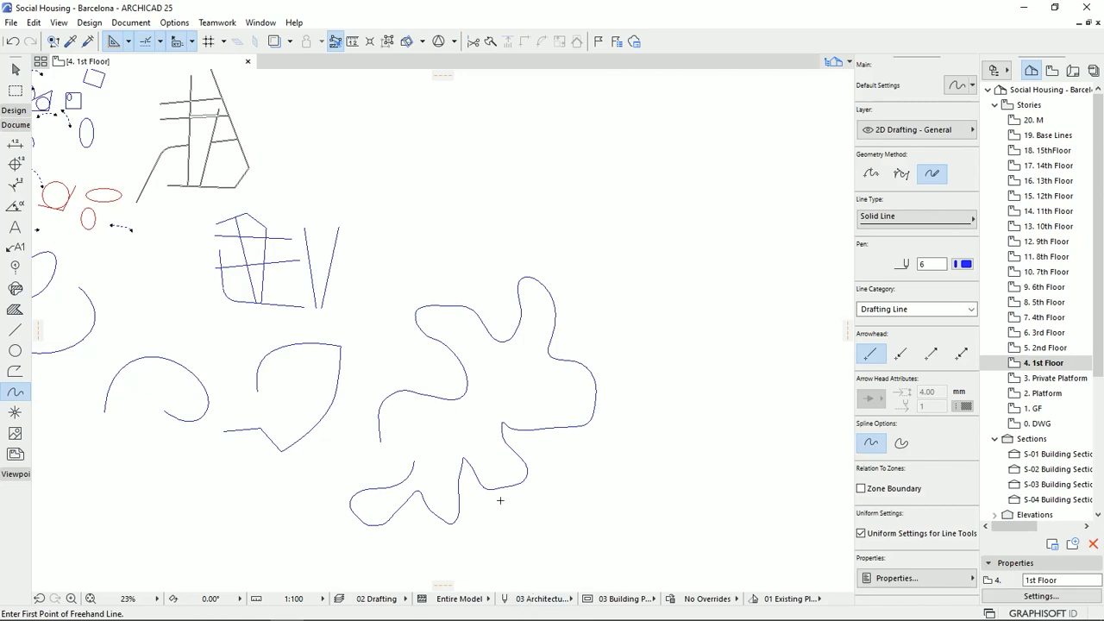
# Select the freehand spline and merge the middle node of its long lower-right span into the neighbouring node
pyautogui.scroll(5, 582, 426)
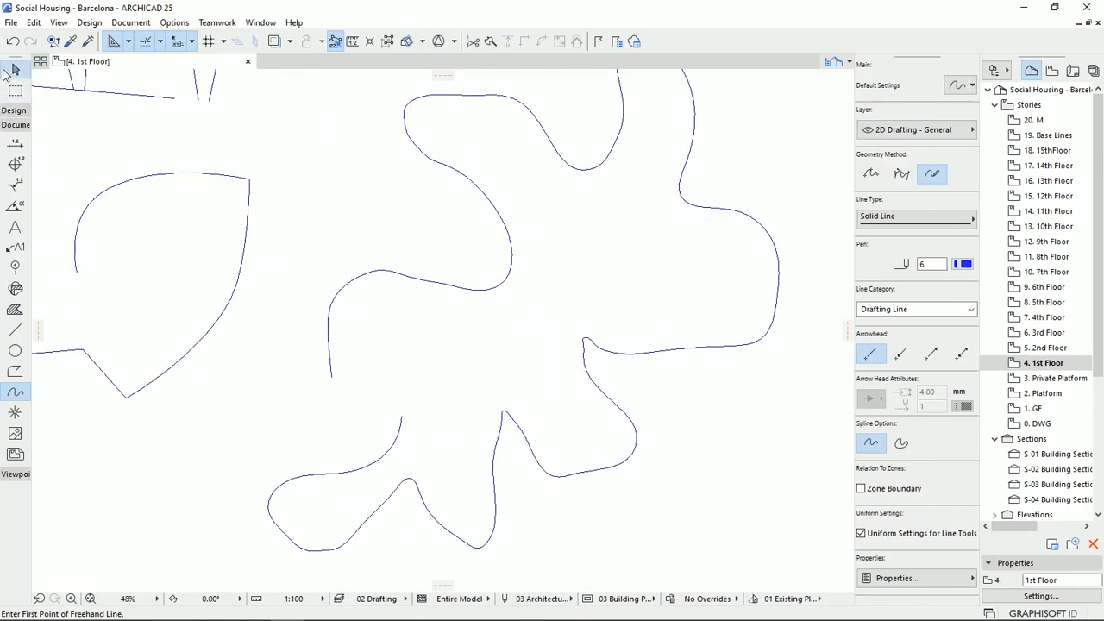
pyautogui.click(11, 70)
pyautogui.click(677, 352)
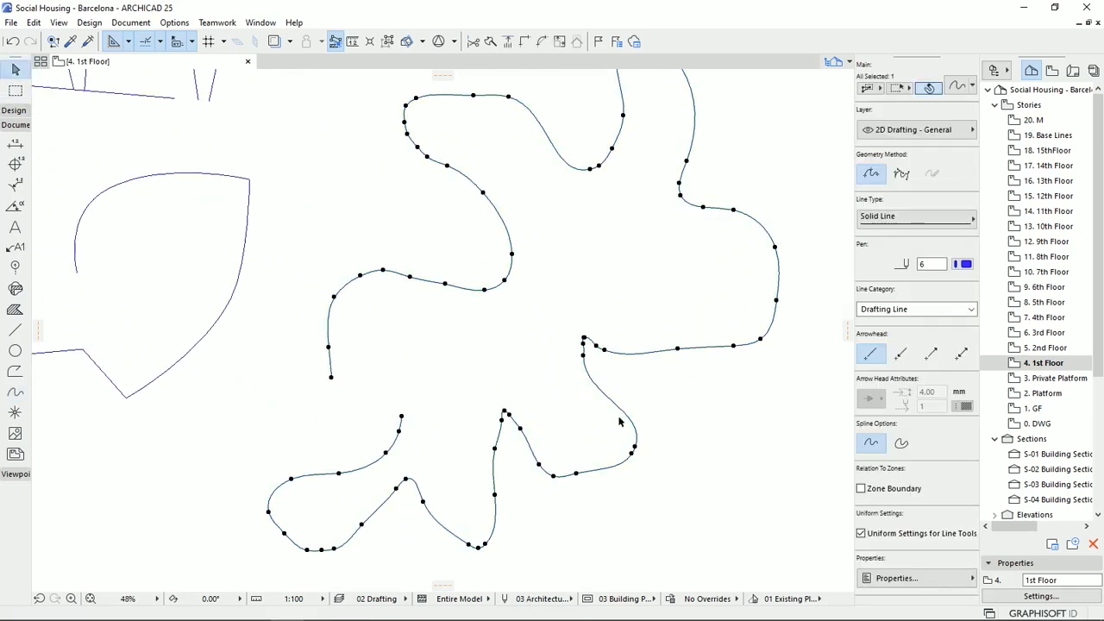
pyautogui.click(678, 348)
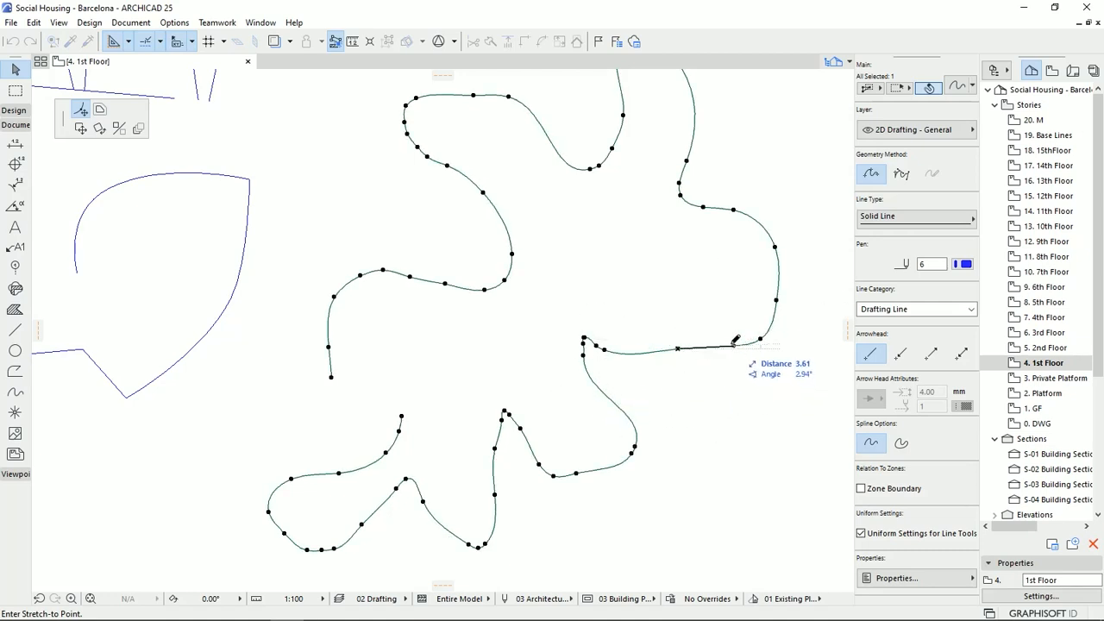
pyautogui.press('Escape')
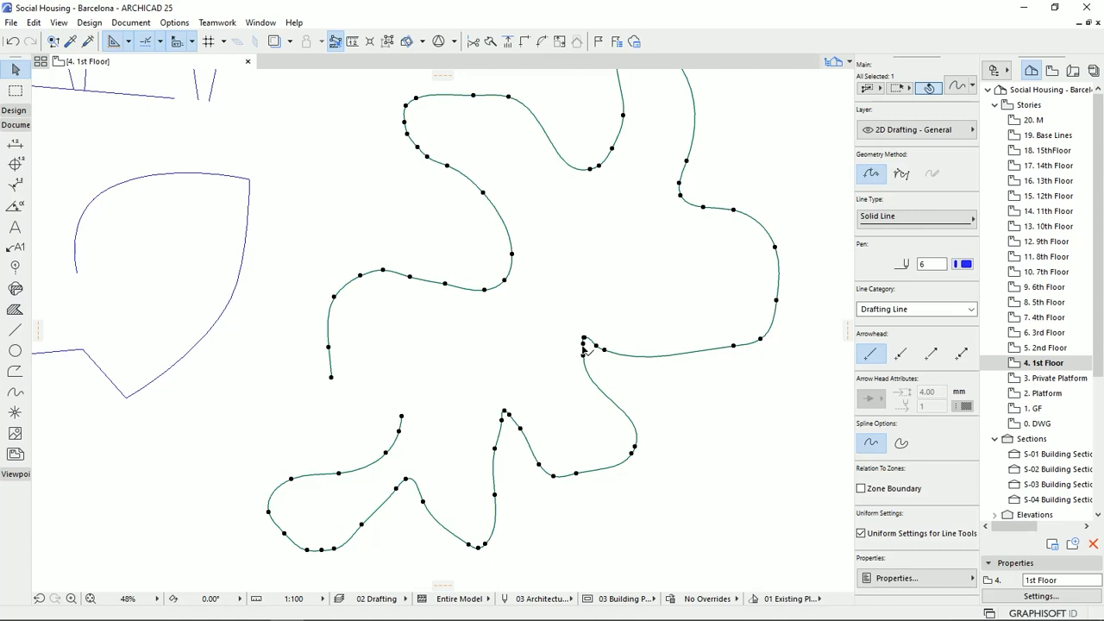
# Merge the closely spaced nodes at the narrow inner tip of the freehand spline to simplify the bend
pyautogui.click(583, 344)
pyautogui.click(584, 338)
pyautogui.scroll(8, 587, 345)
pyautogui.click(612, 348)
pyautogui.click(617, 346)
# Move the remaining node at the inner tip of the freehand spline outward to the left to extend the bend
pyautogui.moveTo(631, 394); pyautogui.dragTo(525, 316, button='middle')
pyautogui.click(511, 269)
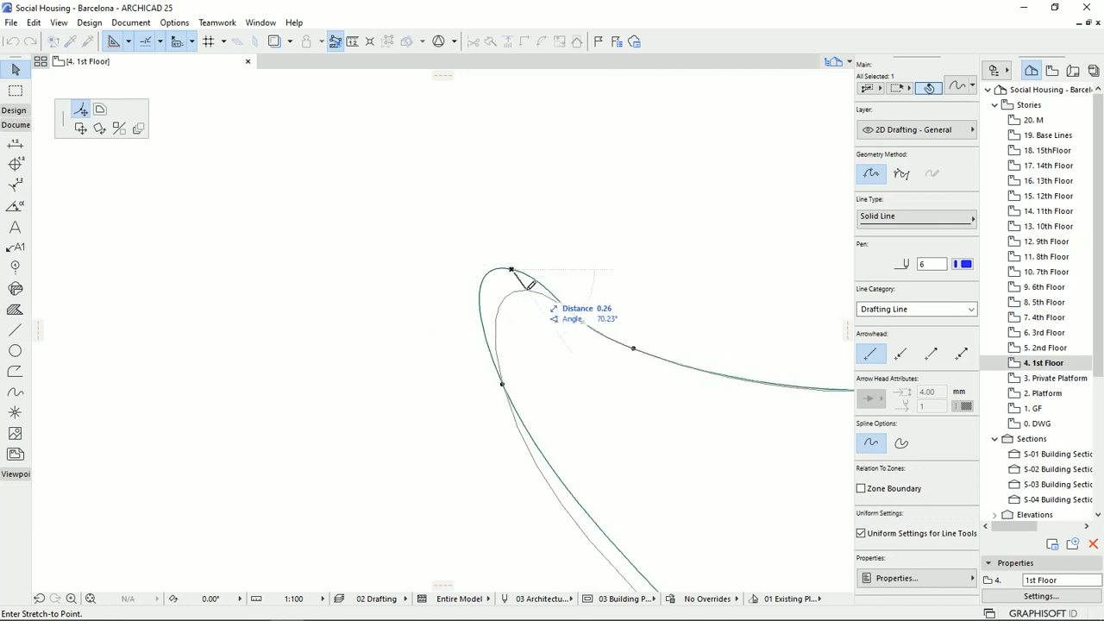
pyautogui.scroll(-3, 466, 266)
pyautogui.moveTo(466, 266)
pyautogui.mouseDown(button='middle')
pyautogui.moveTo(591, 163)
pyautogui.moveTo(582, 222)
pyautogui.moveTo(461, 328)
pyautogui.mouseUp(button='middle')
pyautogui.click(573, 149)
pyautogui.scroll(-3, 582, 222)
pyautogui.scroll(-2, 458, 336)
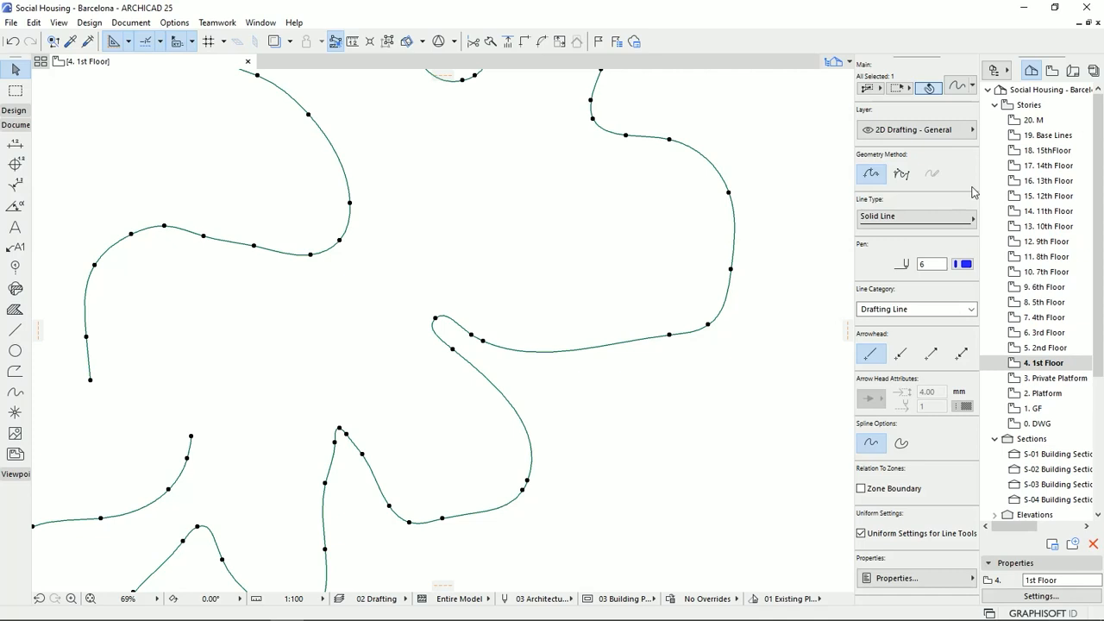
# Switch the freehand spline to the Bezier method and stretch both tangent handles of the inner tip's node far outward, up-right and down-left
pyautogui.click(901, 174)
pyautogui.scroll(3, 443, 311)
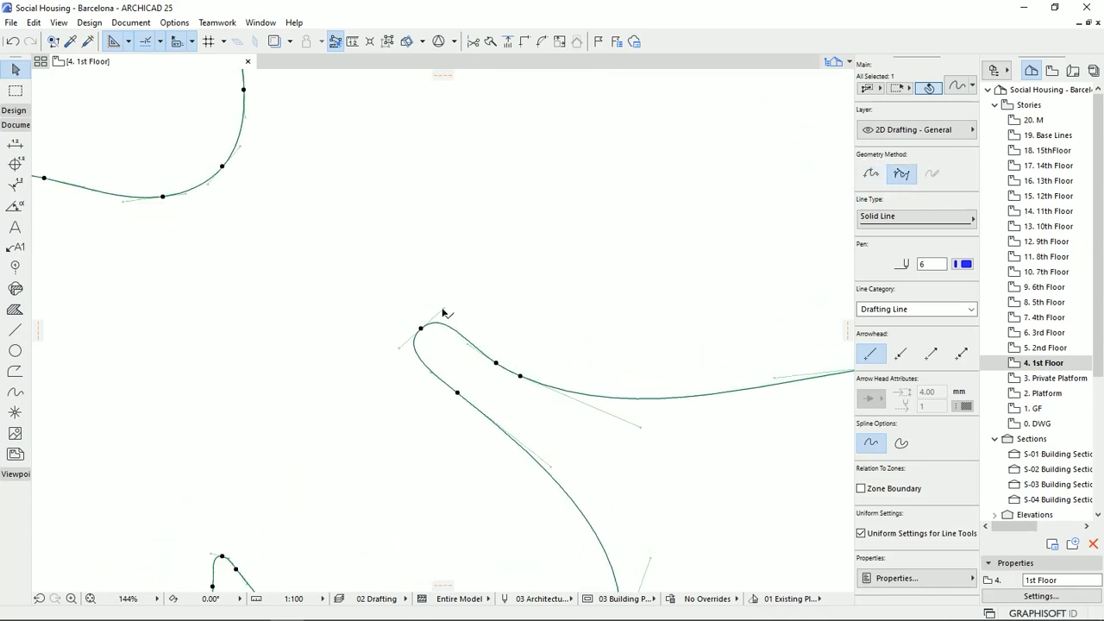
pyautogui.click(442, 308)
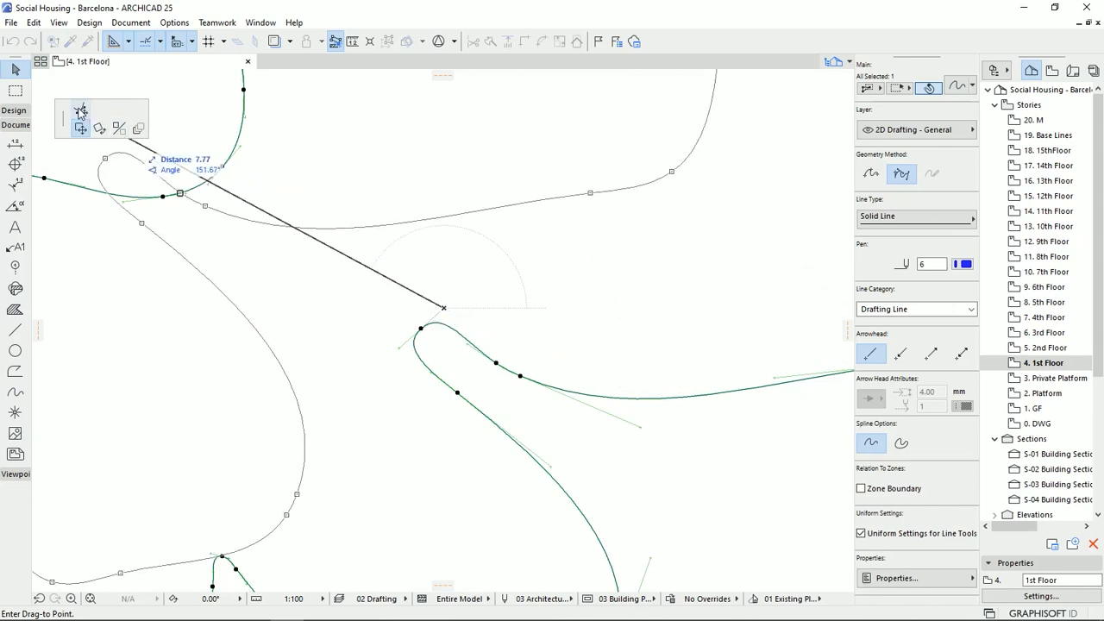
pyautogui.click(534, 222)
pyautogui.click(399, 349)
pyautogui.click(224, 413)
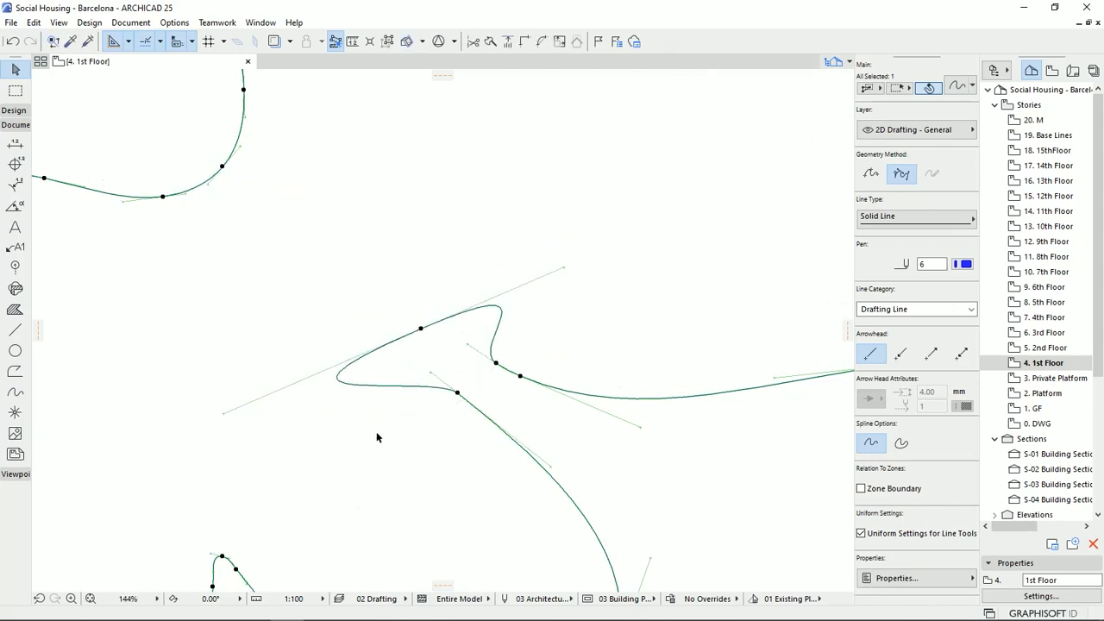
pyautogui.scroll(-3, 509, 406)
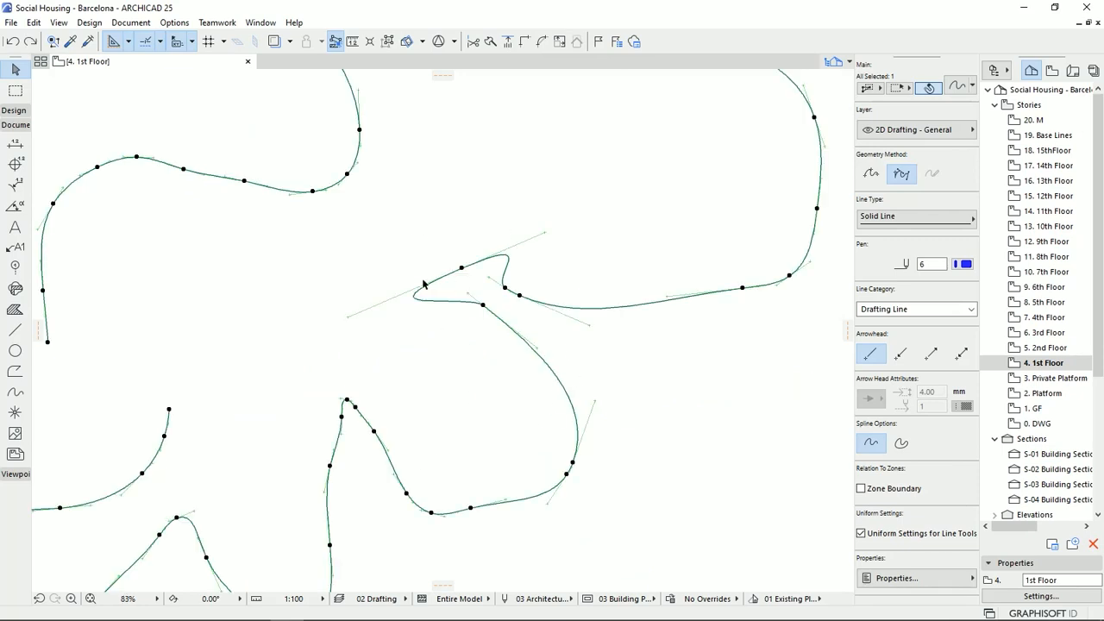
pyautogui.scroll(4, 470, 293)
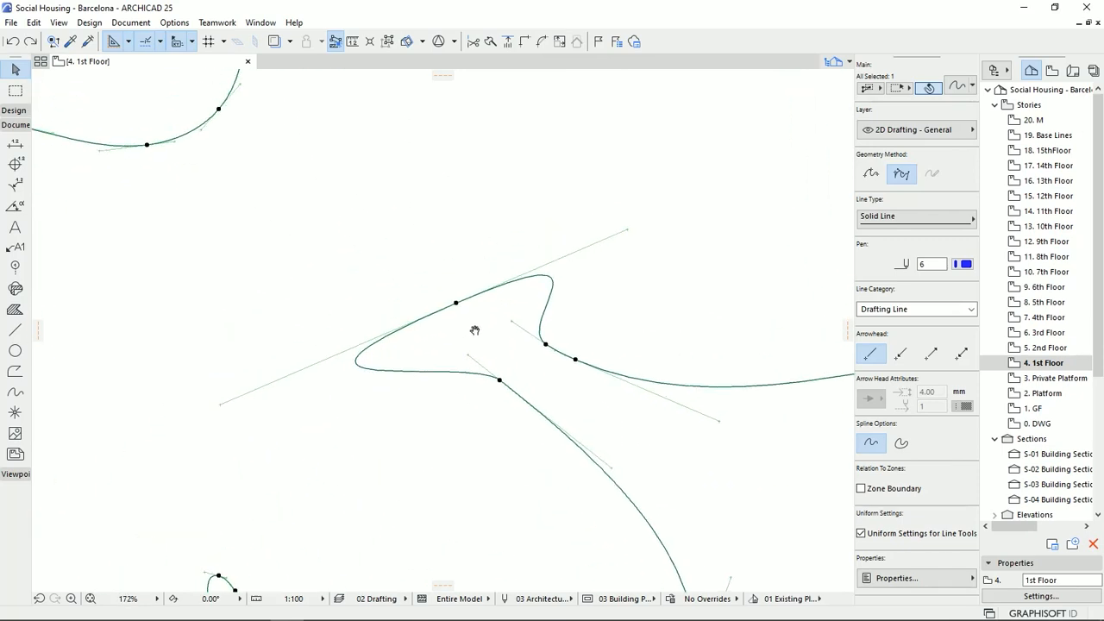
# Collapse both tangent handles of the freehand spline's inner tip node into the node to turn it into a sharp corner
pyautogui.click(633, 243)
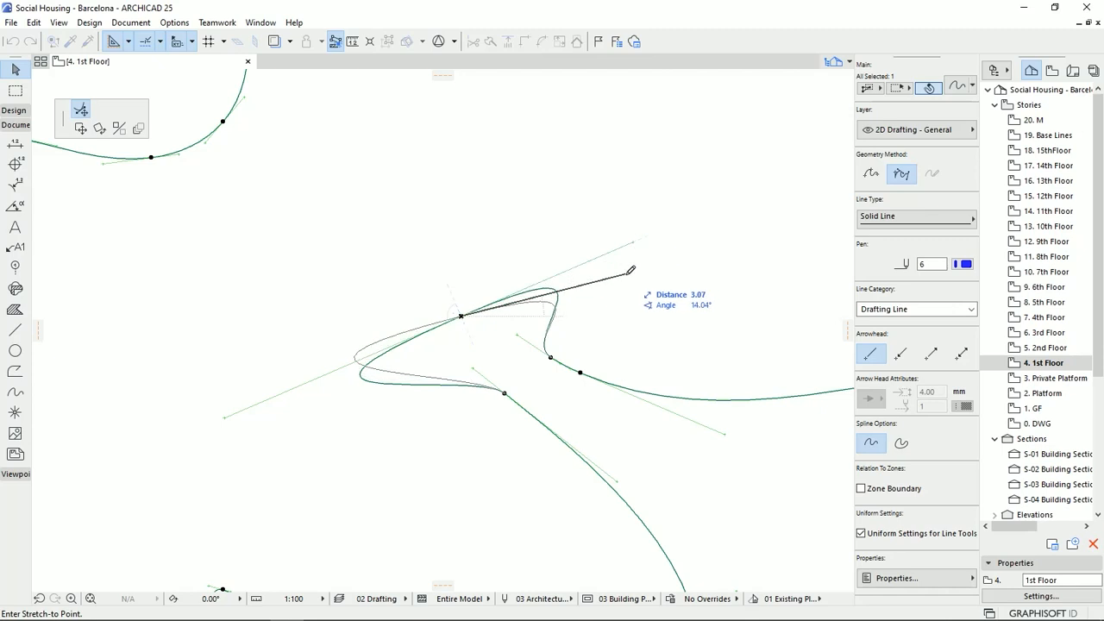
pyautogui.click(461, 316)
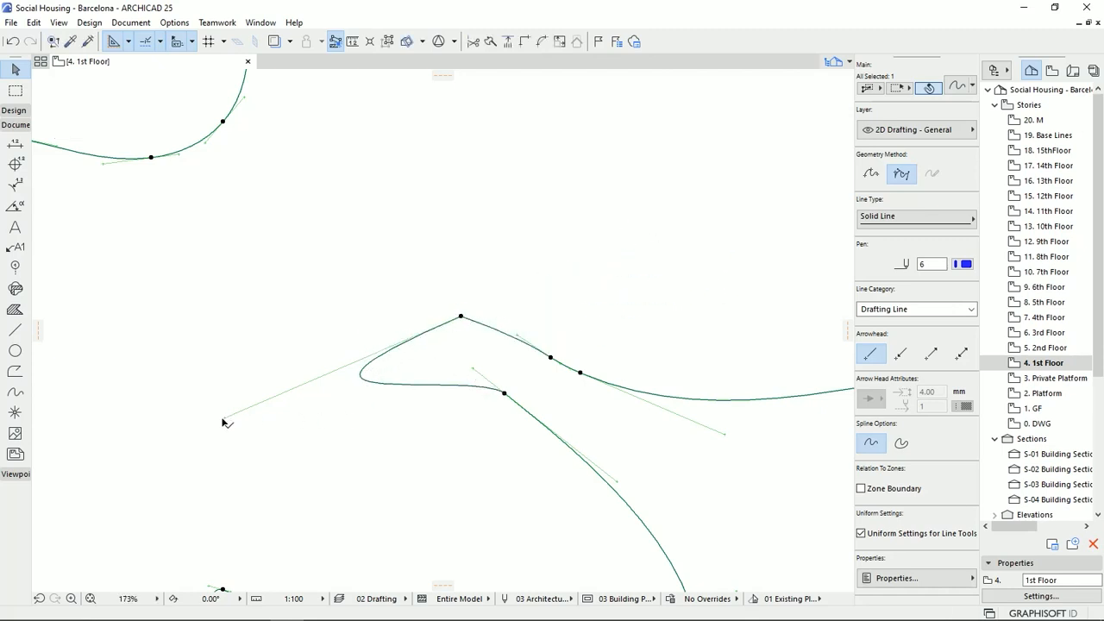
pyautogui.click(224, 418)
pyautogui.click(462, 316)
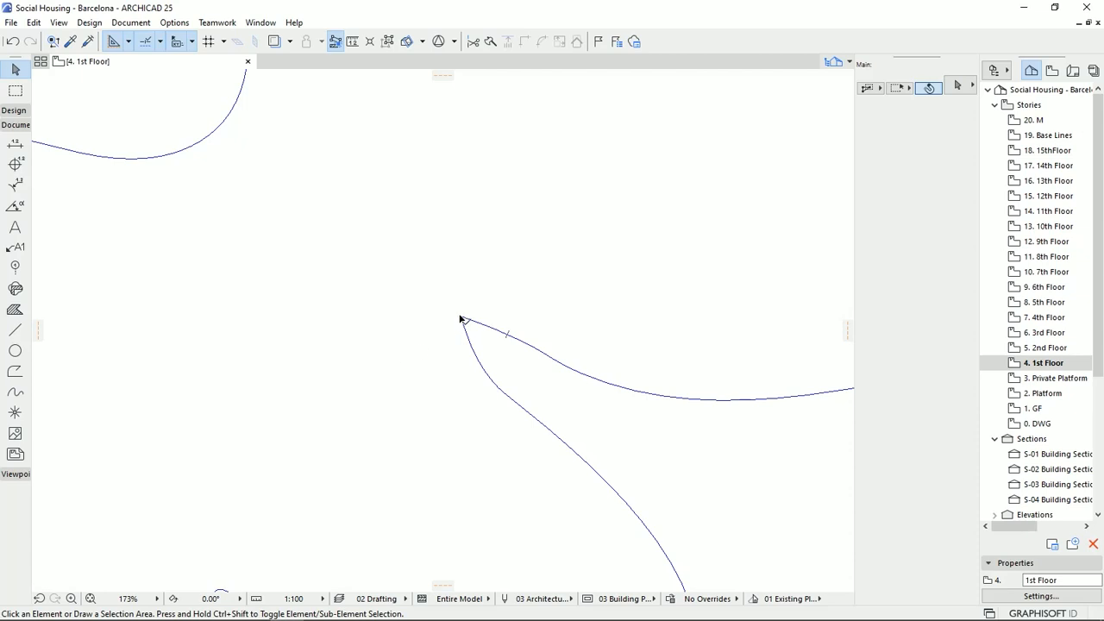
# Move the freehand spline's sharp corner node outward to the upper left to form a long pointed tip and deselect the spline
pyautogui.click(461, 316)
pyautogui.click(257, 295)
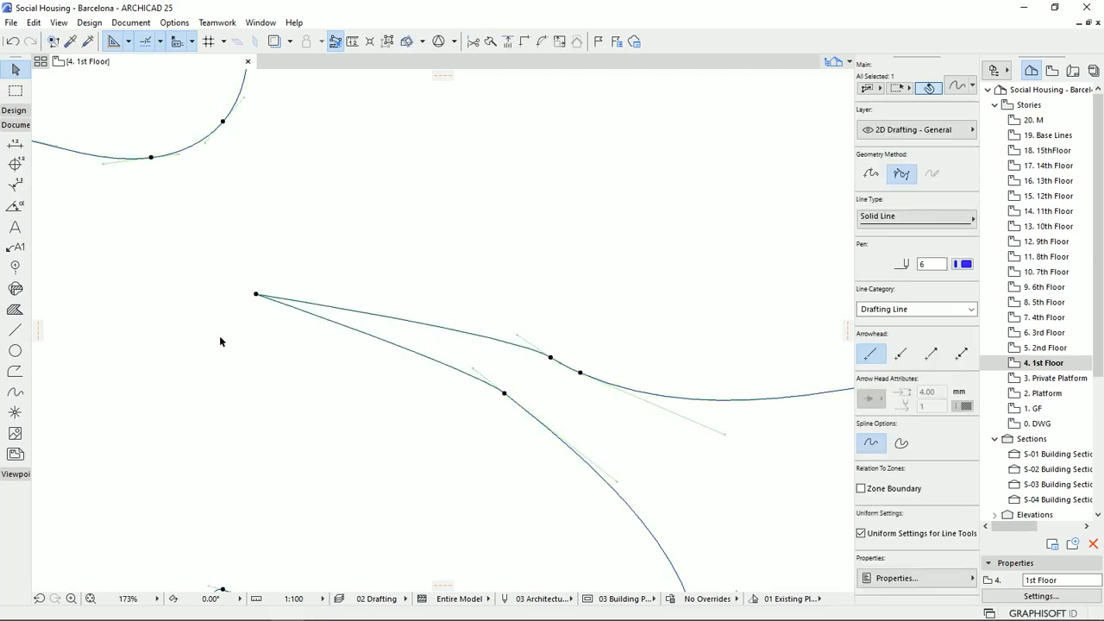
pyautogui.click(257, 296)
pyautogui.click(383, 201)
pyautogui.scroll(-6, 479, 291)
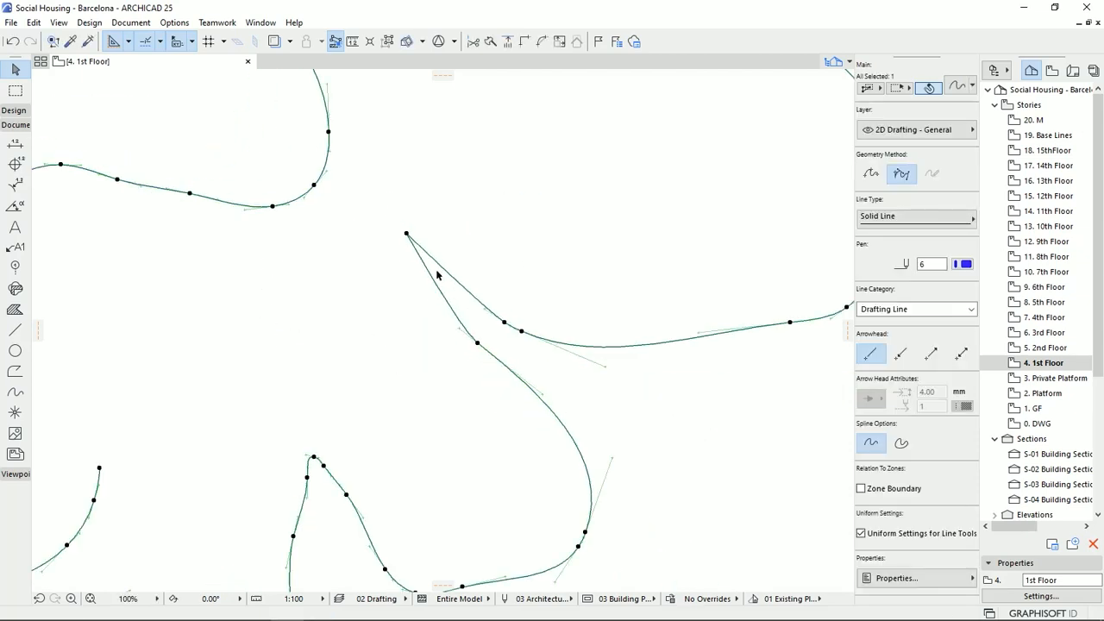
pyautogui.moveTo(480, 291); pyautogui.dragTo(528, 343, button='middle')
pyautogui.moveTo(428, 321)
pyautogui.mouseDown(button='middle')
pyautogui.moveTo(515, 330)
pyautogui.moveTo(624, 316)
pyautogui.mouseUp(button='middle')
pyautogui.scroll(-1, 410, 365)
pyautogui.moveTo(410, 366); pyautogui.dragTo(565, 388, button='middle')
pyautogui.scroll(-1, 513, 439)
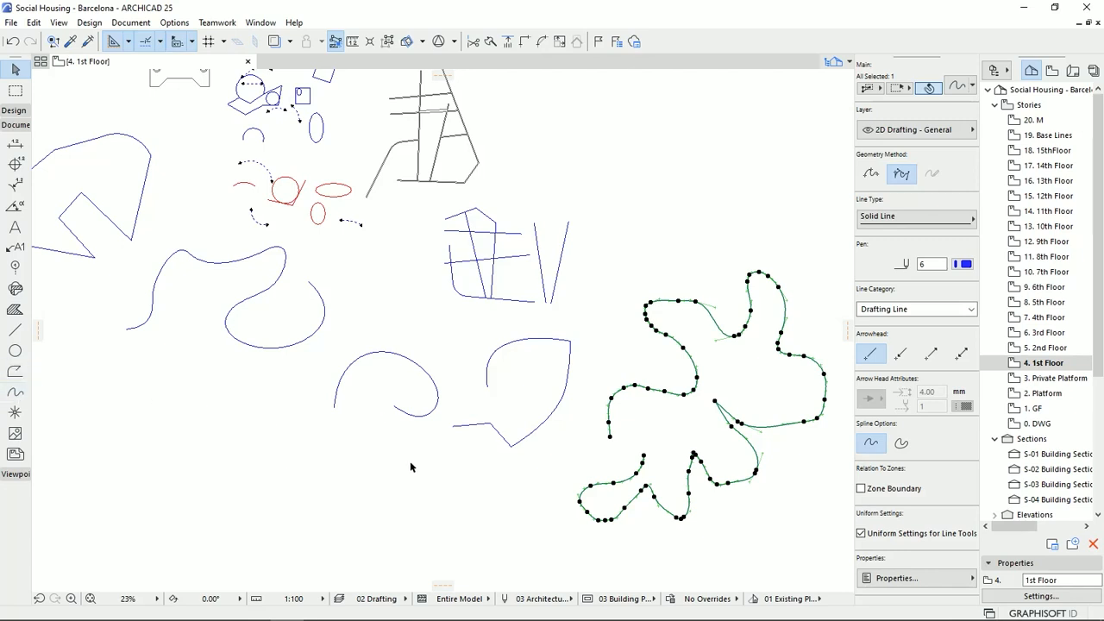
pyautogui.moveTo(419, 467)
pyautogui.mouseDown(button='middle')
pyautogui.moveTo(430, 480)
pyautogui.moveTo(451, 466)
pyautogui.mouseUp(button='middle')
pyautogui.press('Escape')
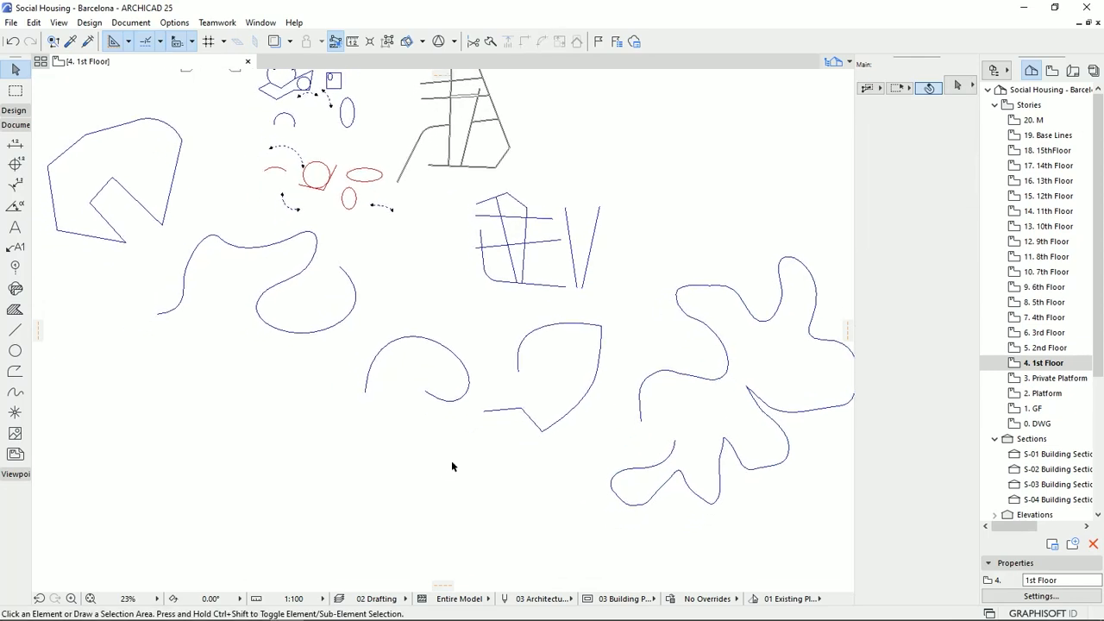
# Collapse the Document tools group in the toolbox
pyautogui.moveTo(515, 426)
pyautogui.mouseDown(button='middle')
pyautogui.moveTo(538, 348)
pyautogui.moveTo(461, 370)
pyautogui.moveTo(412, 298)
pyautogui.mouseUp(button='middle')
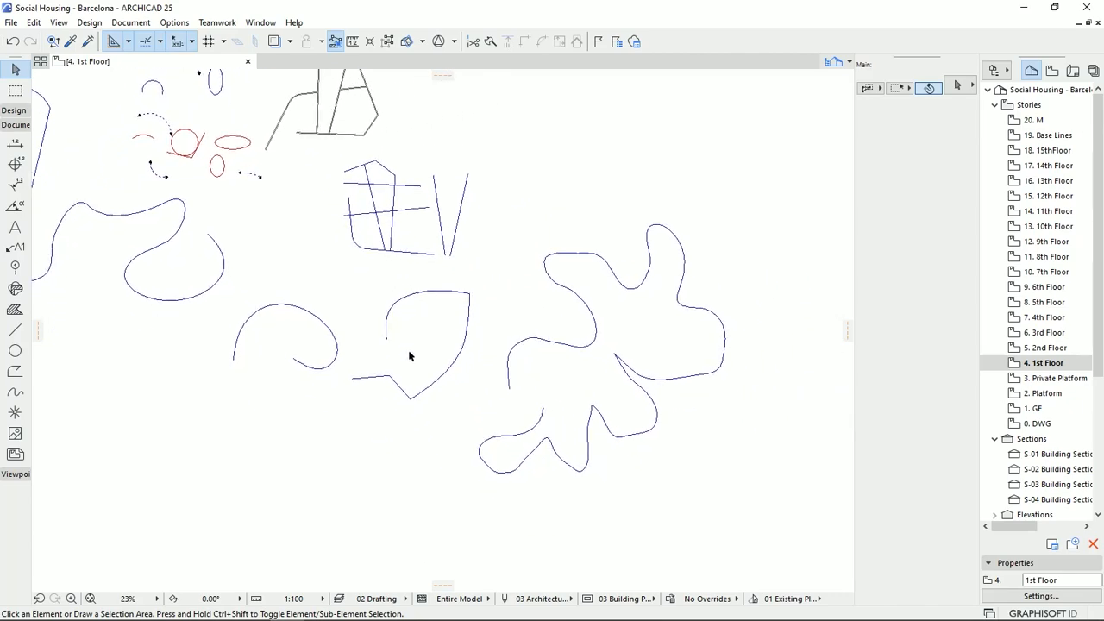
pyautogui.moveTo(414, 379)
pyautogui.mouseDown(button='middle')
pyautogui.moveTo(486, 377)
pyautogui.moveTo(525, 424)
pyautogui.moveTo(521, 444)
pyautogui.mouseUp(button='middle')
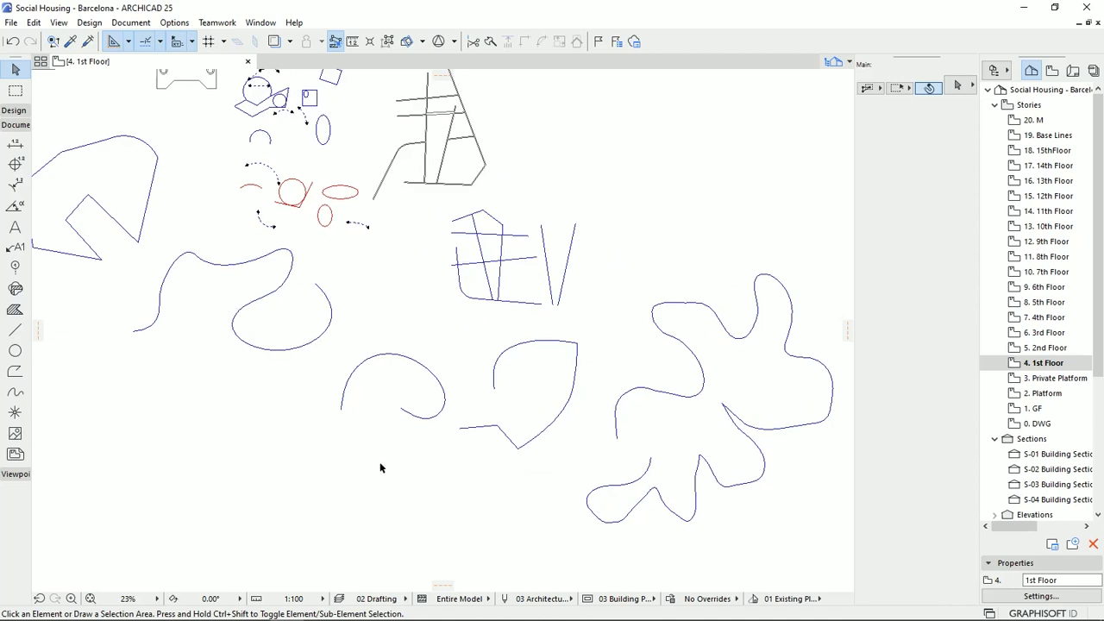
pyautogui.click(13, 126)
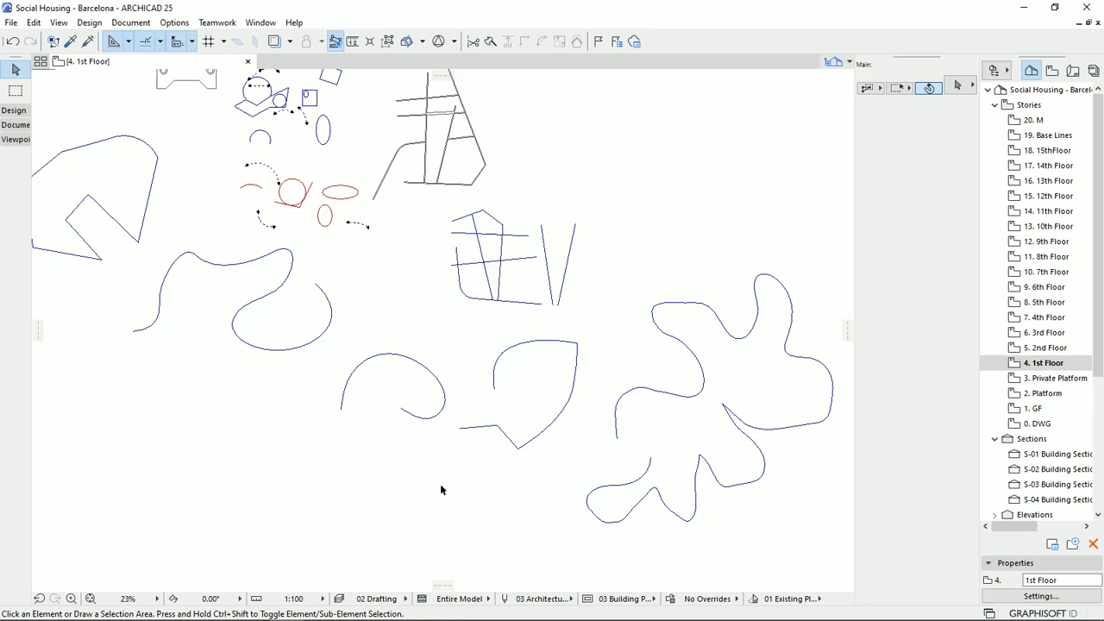
pyautogui.moveTo(440, 484); pyautogui.dragTo(446, 474, button='middle')
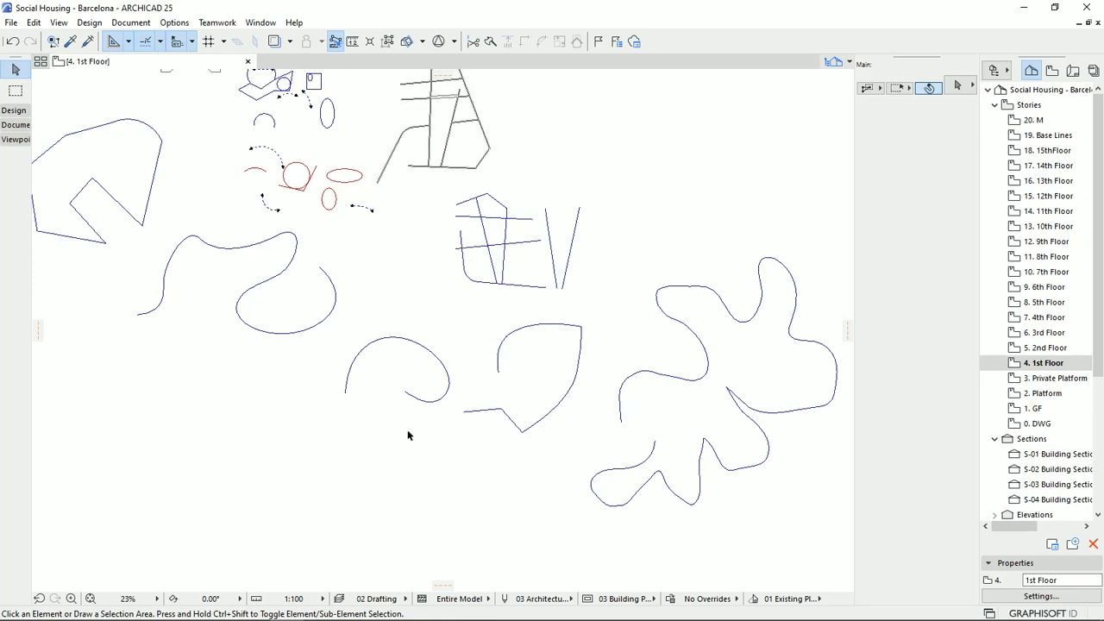
pyautogui.scroll(-4, 446, 460)
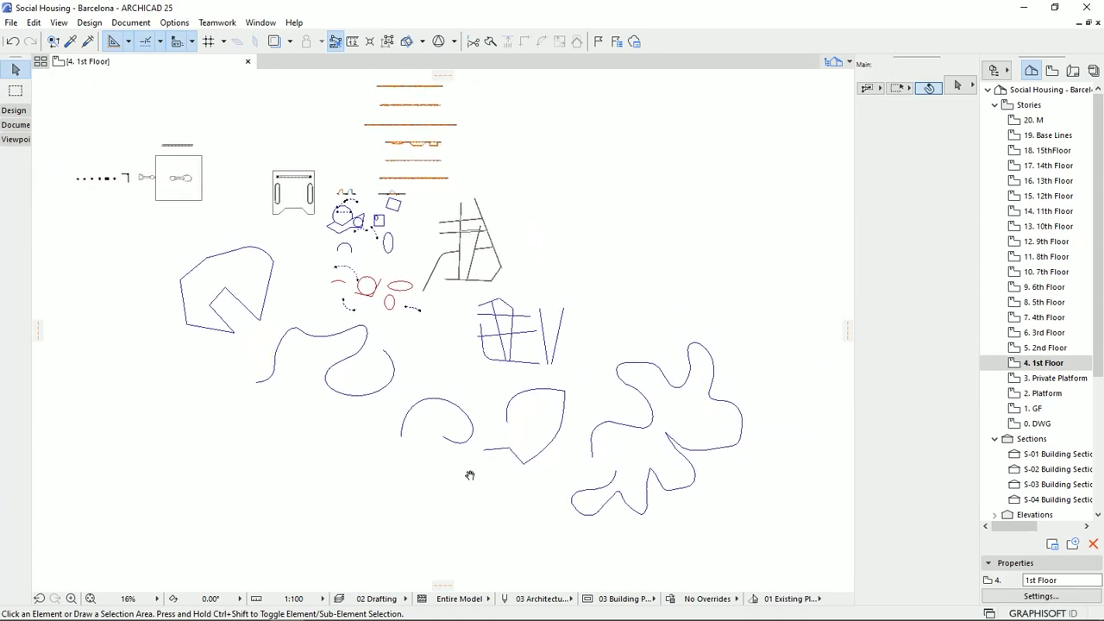
pyautogui.moveTo(471, 475); pyautogui.dragTo(469, 475, button='middle')
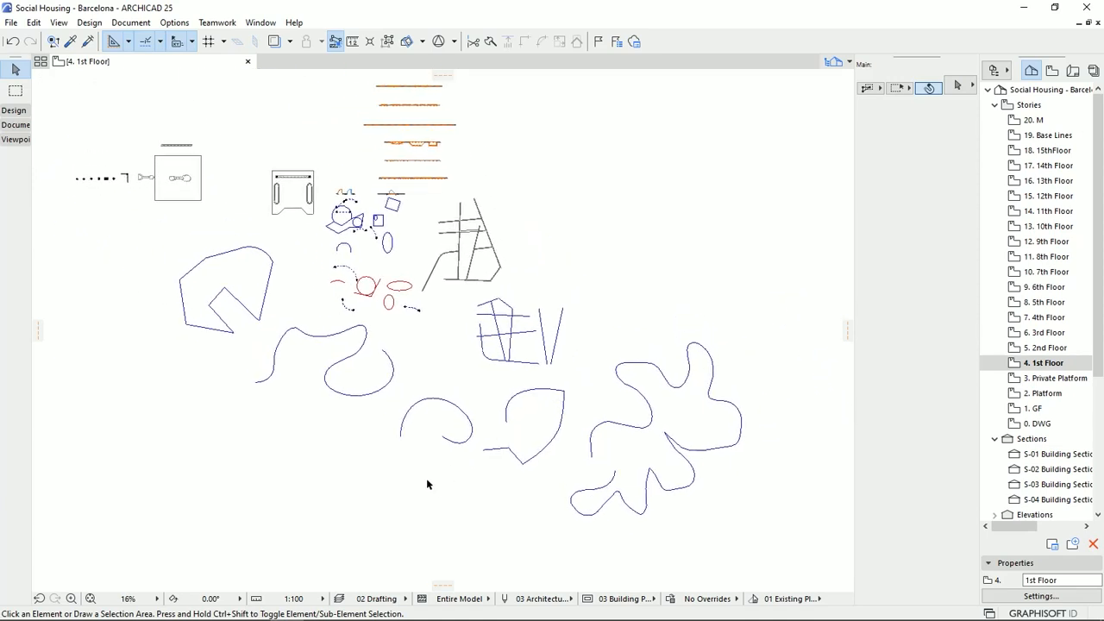